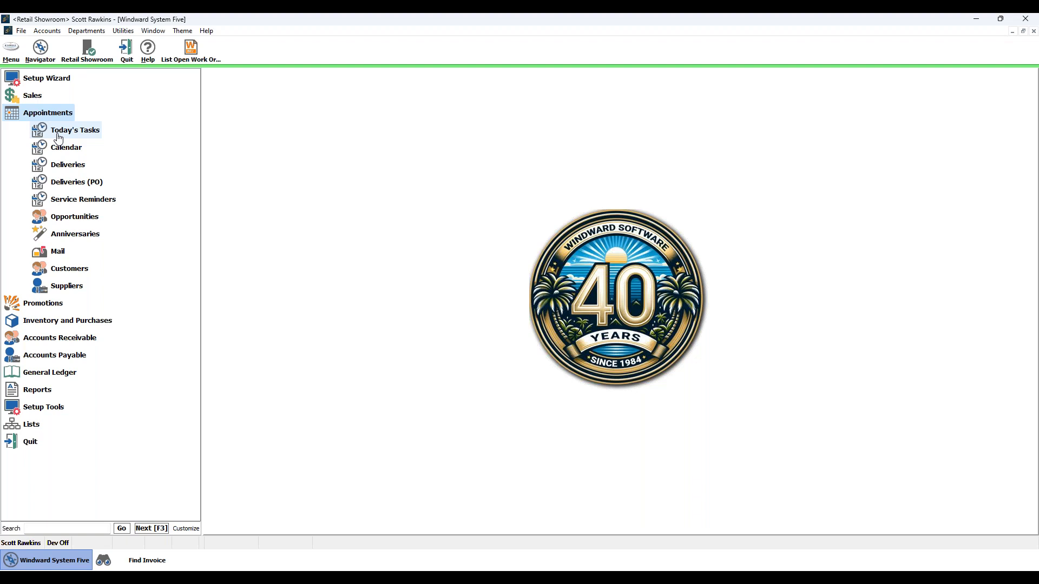
Open today's tasks and create a new customer task for Hard Hat Construction, picked from the recent customers.
left_click(58, 136)
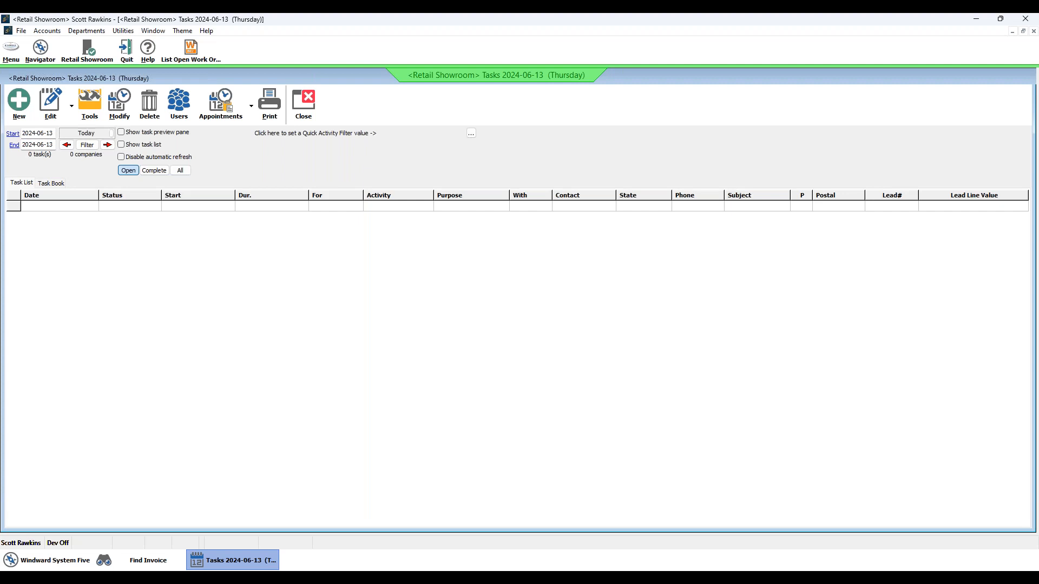
left_click(24, 104)
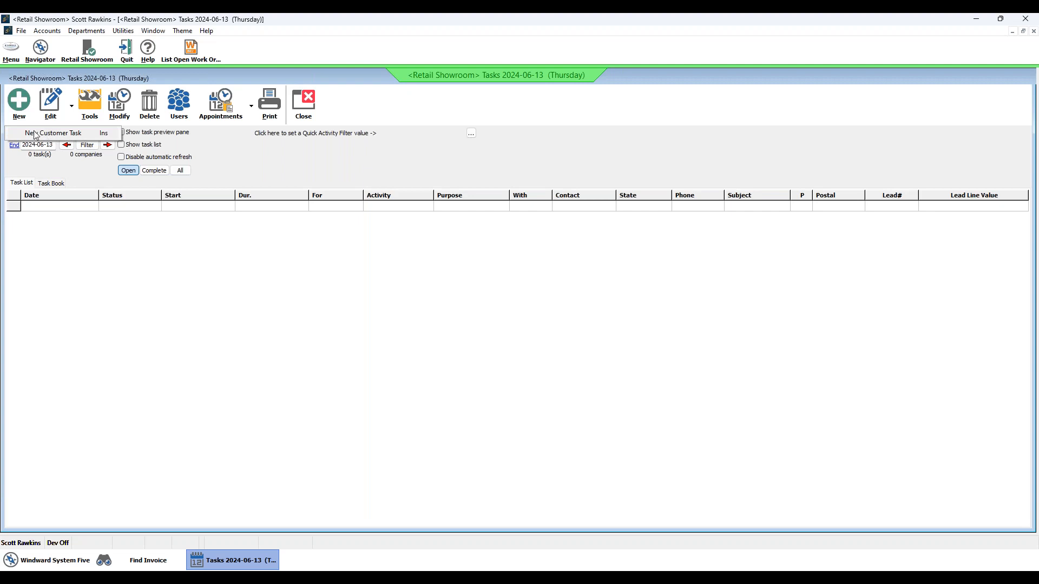
left_click(46, 135)
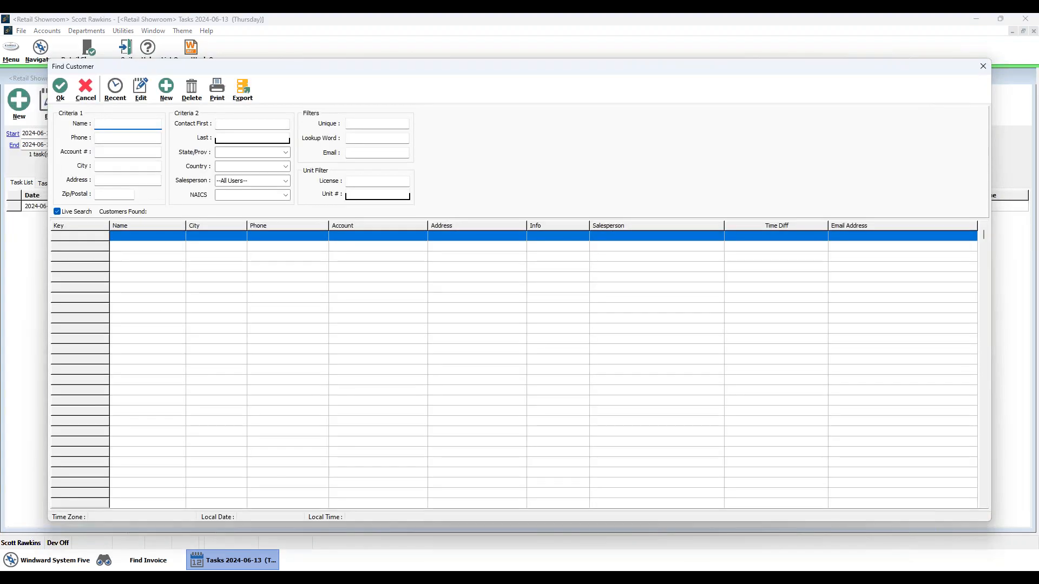
left_click(115, 87)
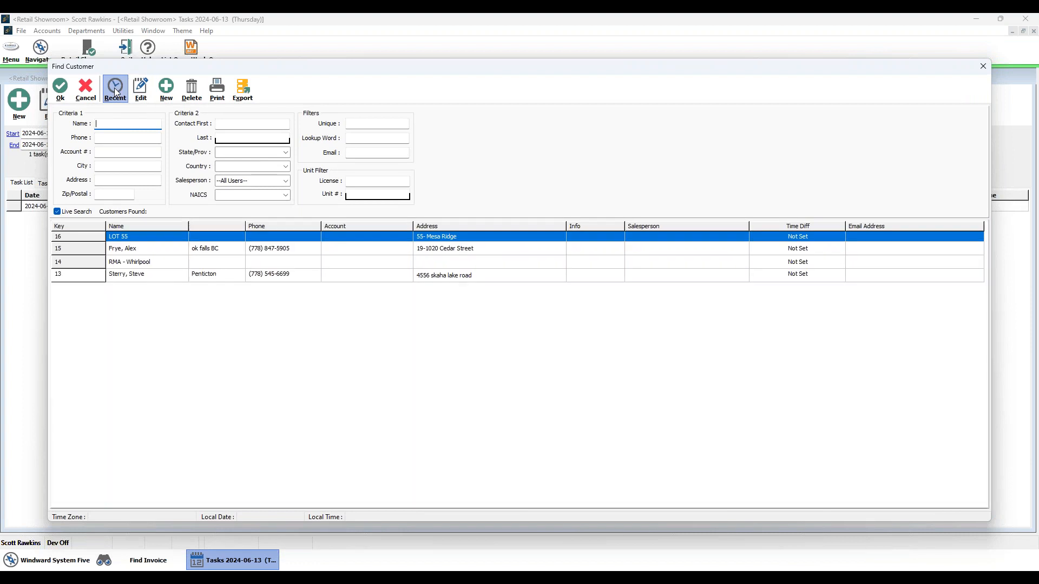
left_click(126, 279)
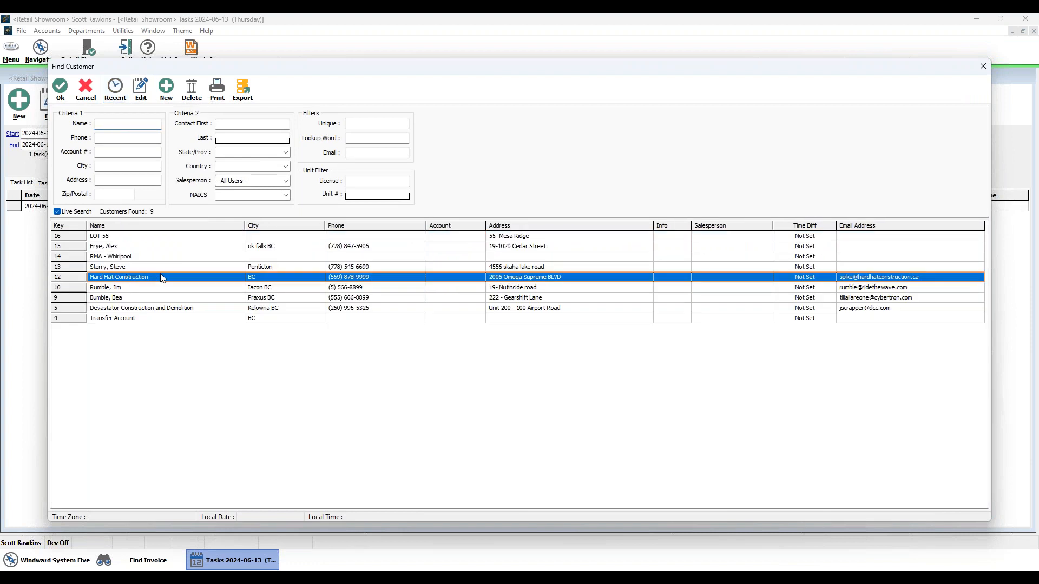
double_click(111, 277)
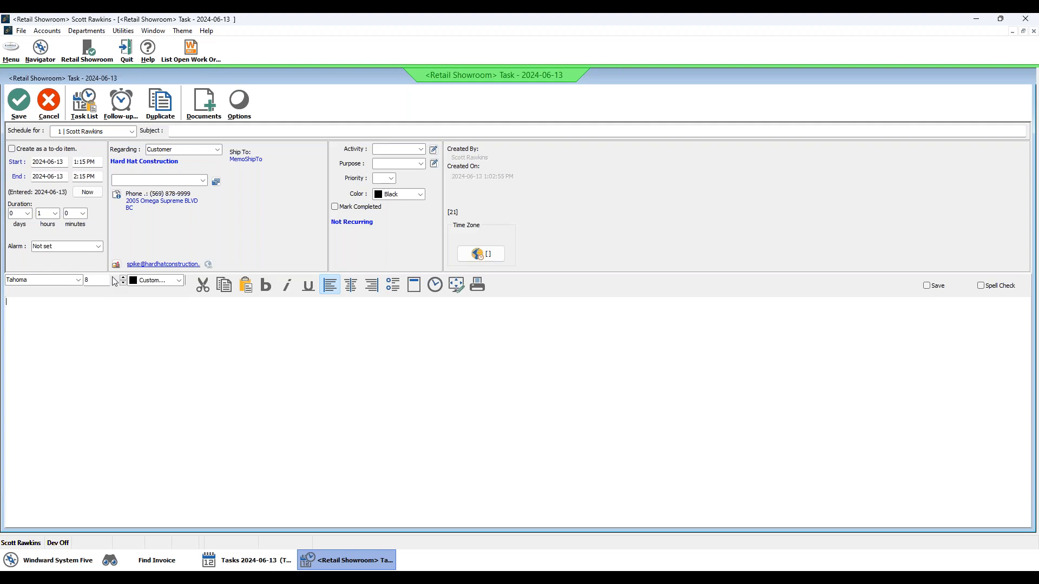
Enter the subject "Building a hospital - get some quotes" with a reminder to talk to the contact, and choose the company's first listed contact.
left_click(206, 131)
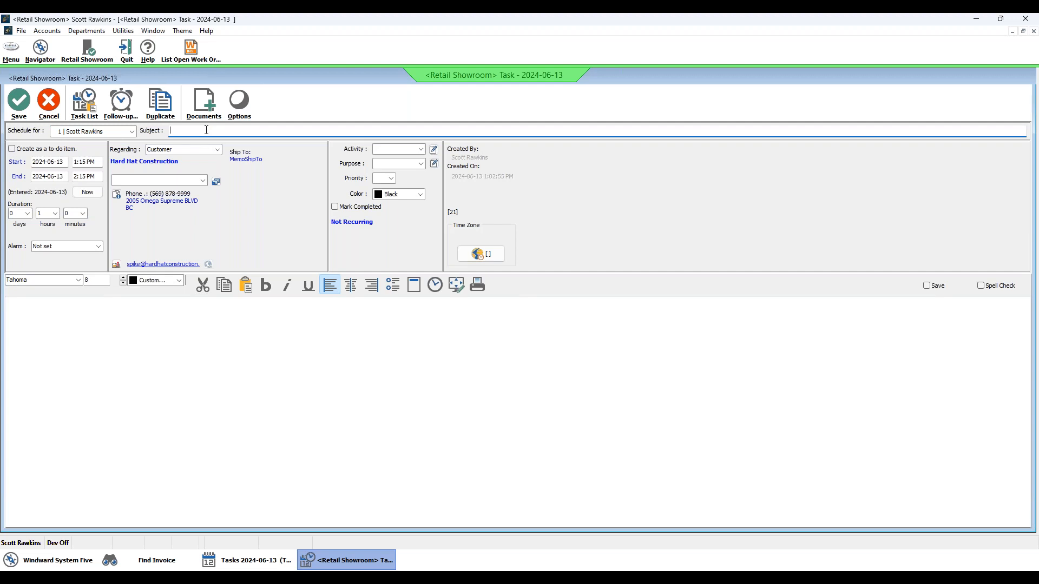
type("Building a hospital -get some quotes talk to spike")
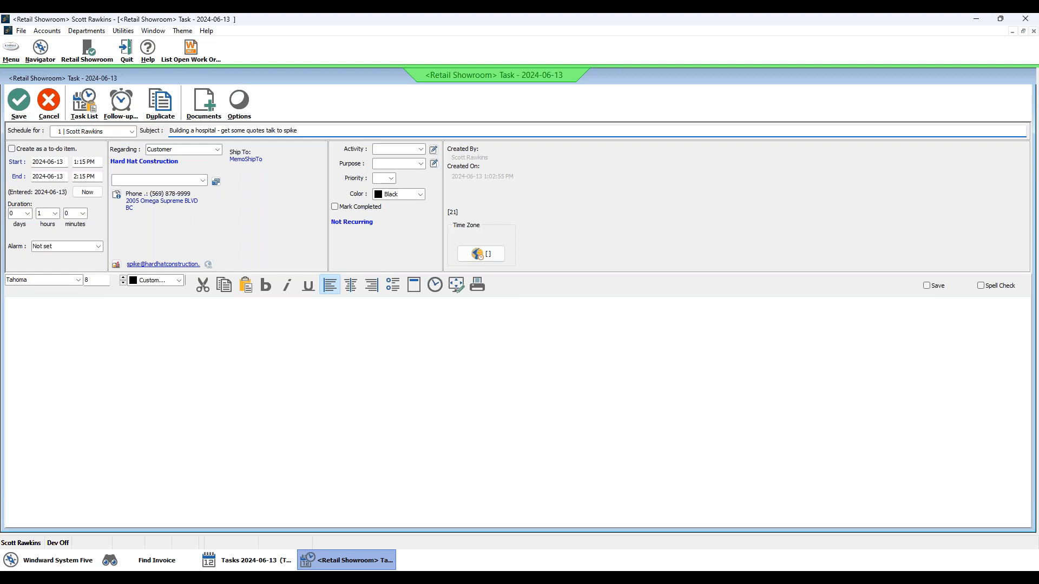
left_click(203, 181)
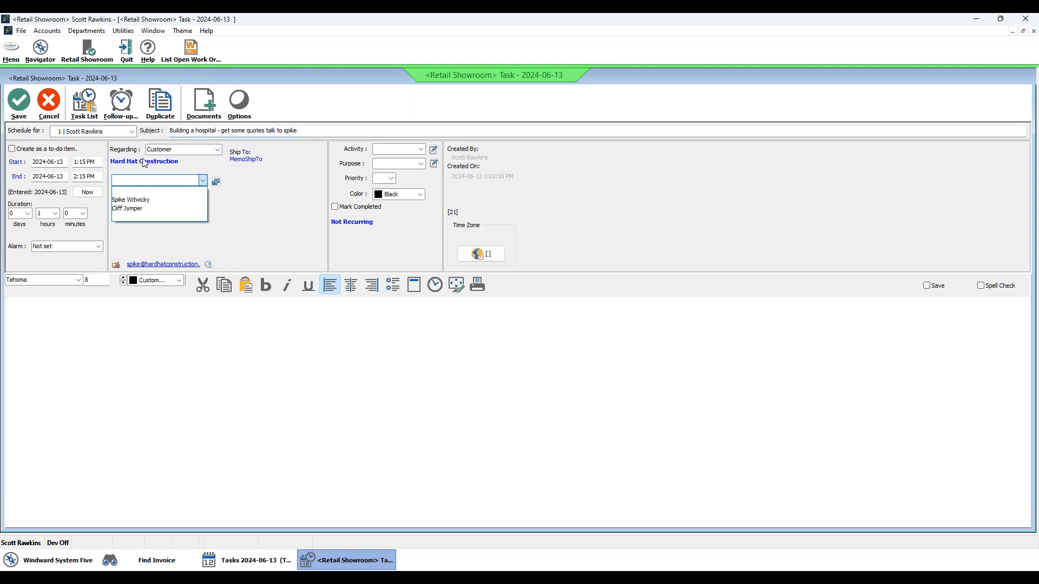
left_click(130, 200)
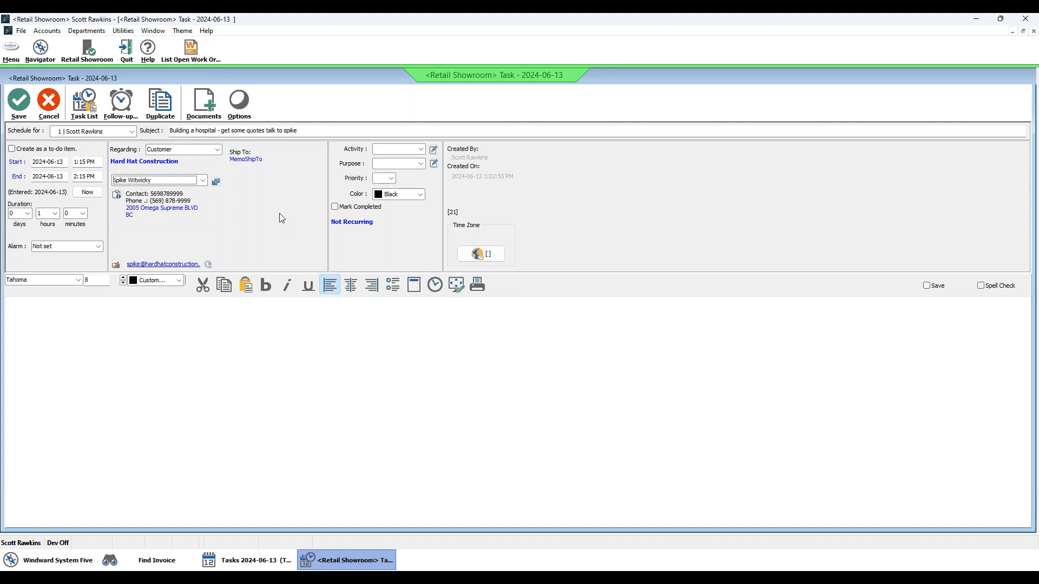
Set the task's activity to Phone Call and its purpose to Sales Call.
left_click(421, 150)
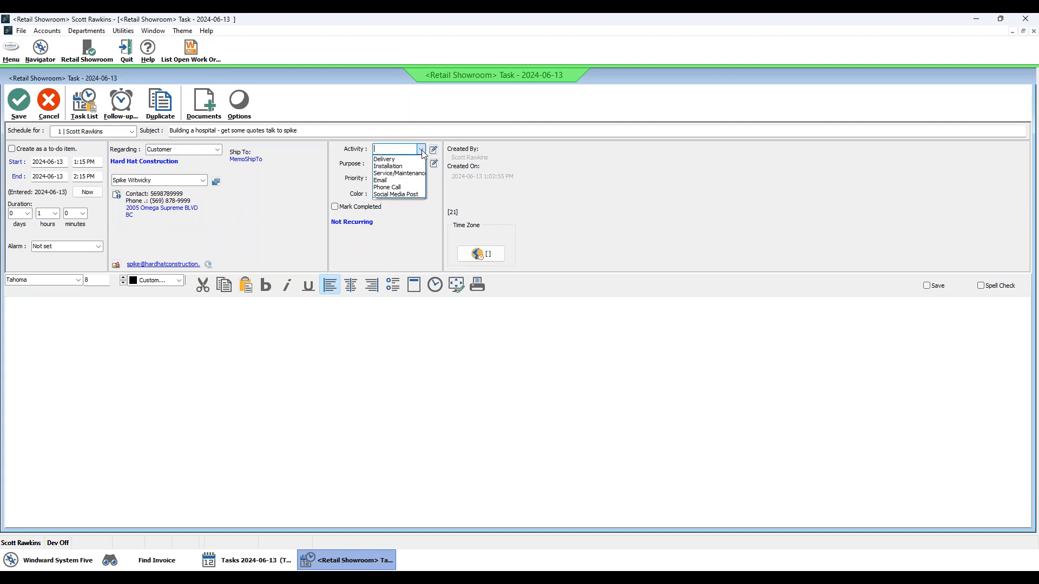
left_click(388, 187)
left_click(421, 164)
left_click(385, 195)
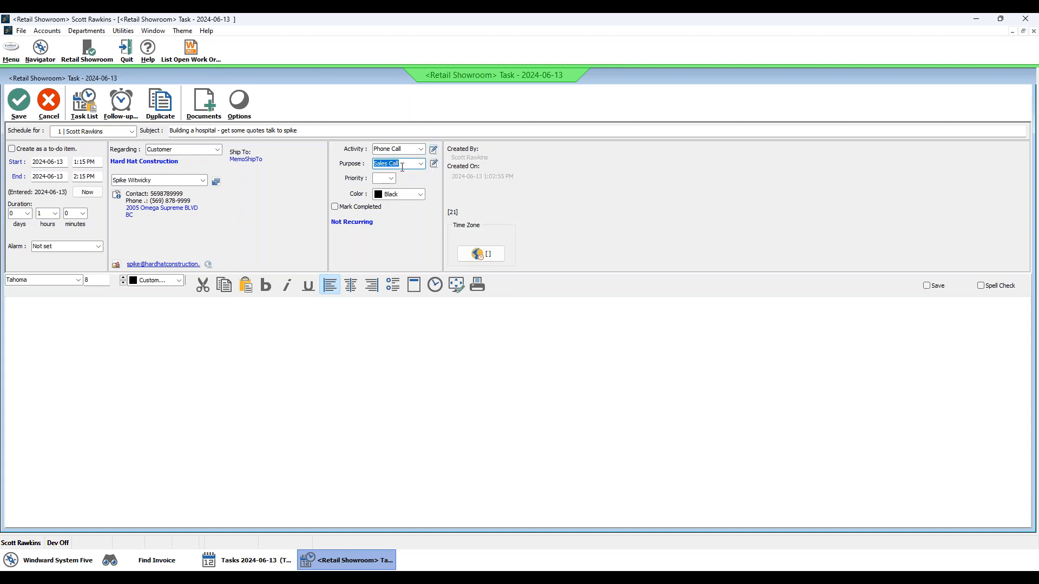
Give the task priority 2 and the color Olive.
left_click(390, 179)
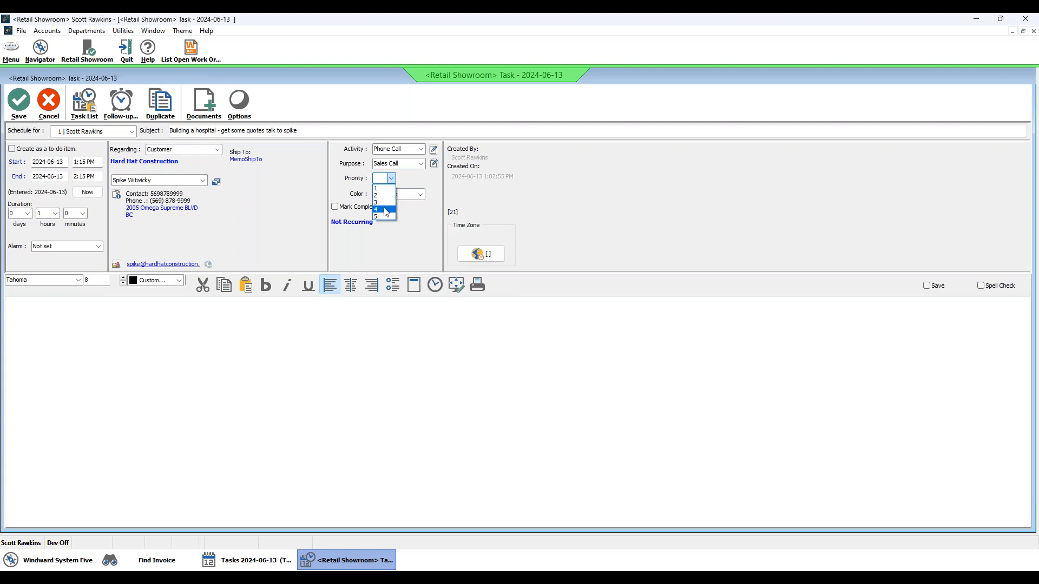
left_click(422, 183)
left_click(391, 179)
left_click(390, 196)
left_click(421, 194)
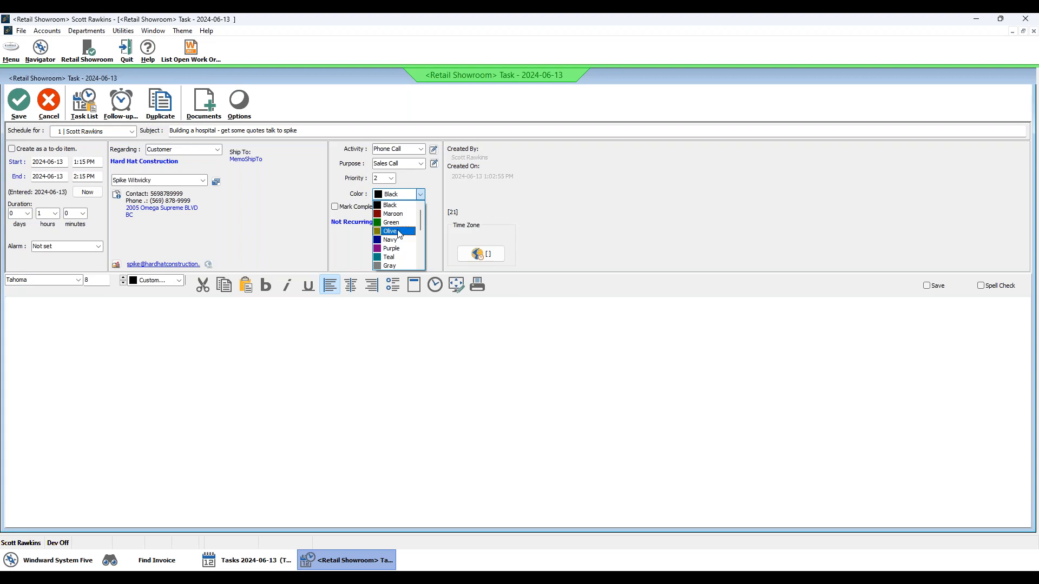
left_click(391, 231)
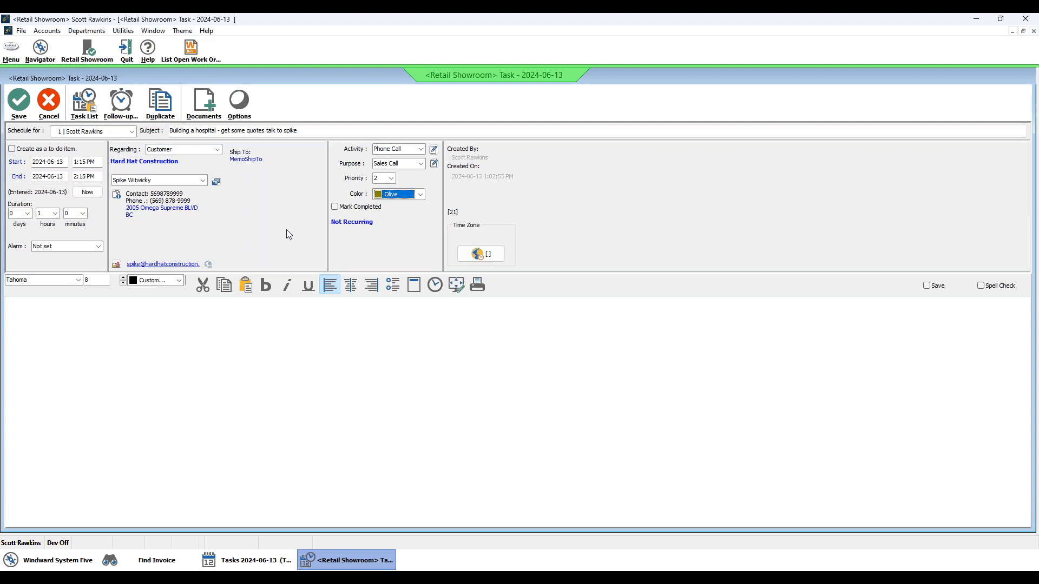
Set the task to be created as a to-do item.
left_click(12, 150)
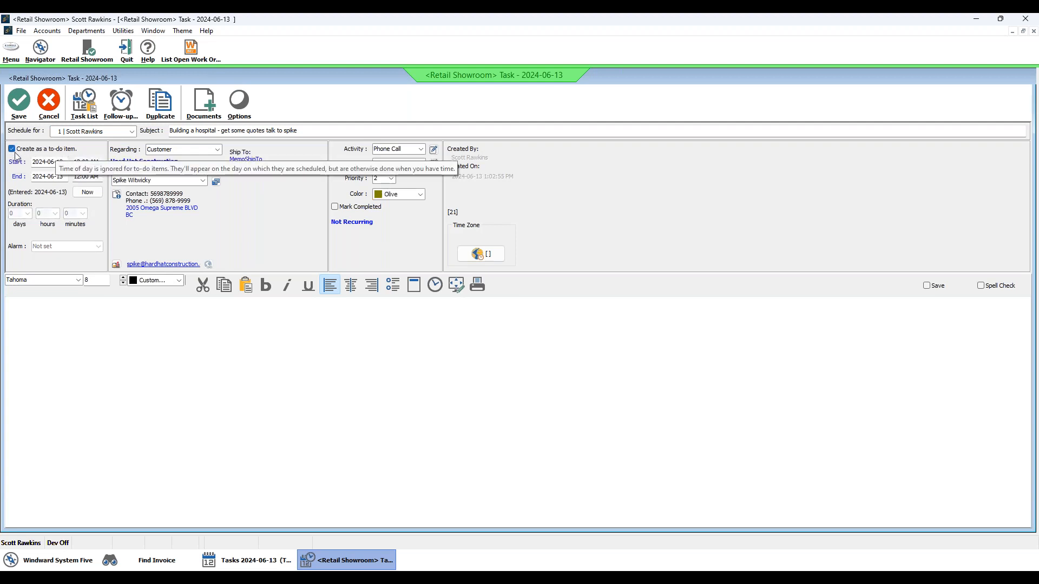
left_click(12, 149)
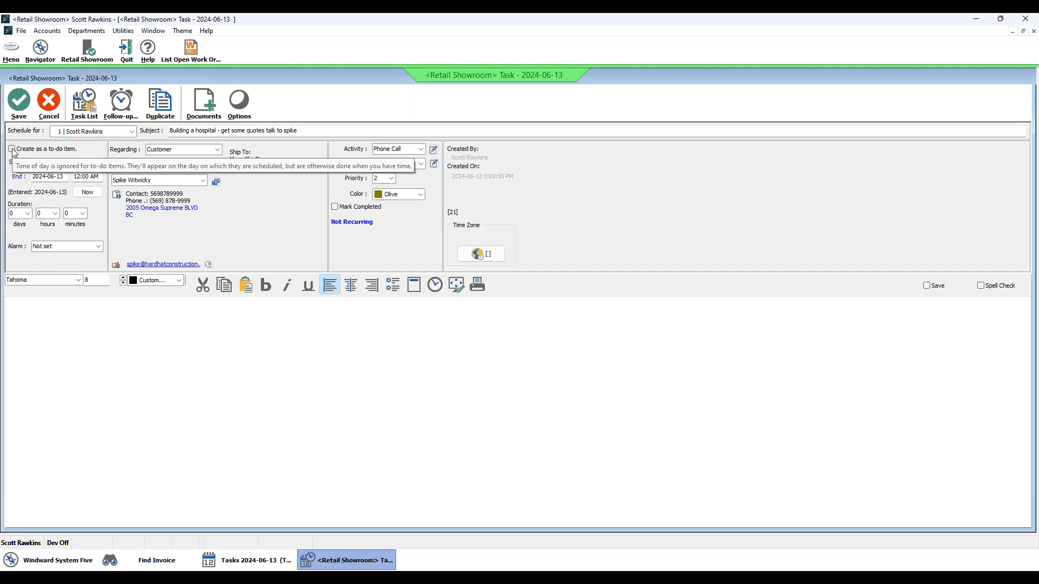
left_click(13, 151)
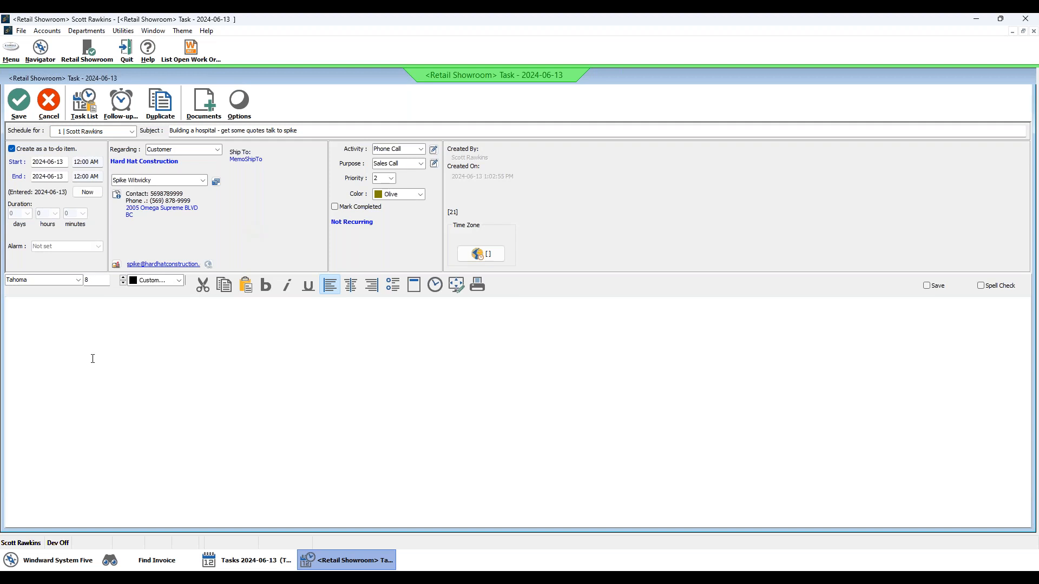
Write "make some notes" as the first line of the task's notes.
type("make some n")
key("BackSpace")
type("e notes")
key("Return")
Add a second note that the contact feels "there is s strong chance we can win this deal if we discount." and insert a timestamp.
type("pike feels there is s stong")
key("BackSpace")
key("BackSpace")
key("BackSpace")
key("BackSpace")
type("rong")
key("BackSpace")
key("BackSpace")
key("BackSpace")
key("BackSpace")
type("ong chance we can")
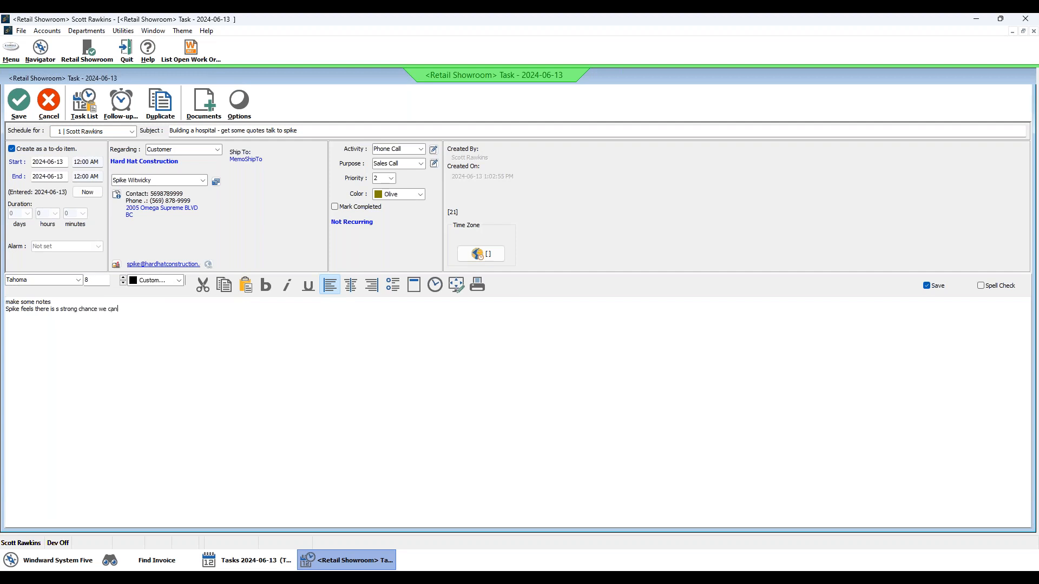
type(" win this deal iwf")
key("BackSpace")
key("BackSpace")
key("BackSpace")
key("BackSpace")
type("if we discount.")
left_click_drag(54, 360, 57, 366)
left_click(201, 316)
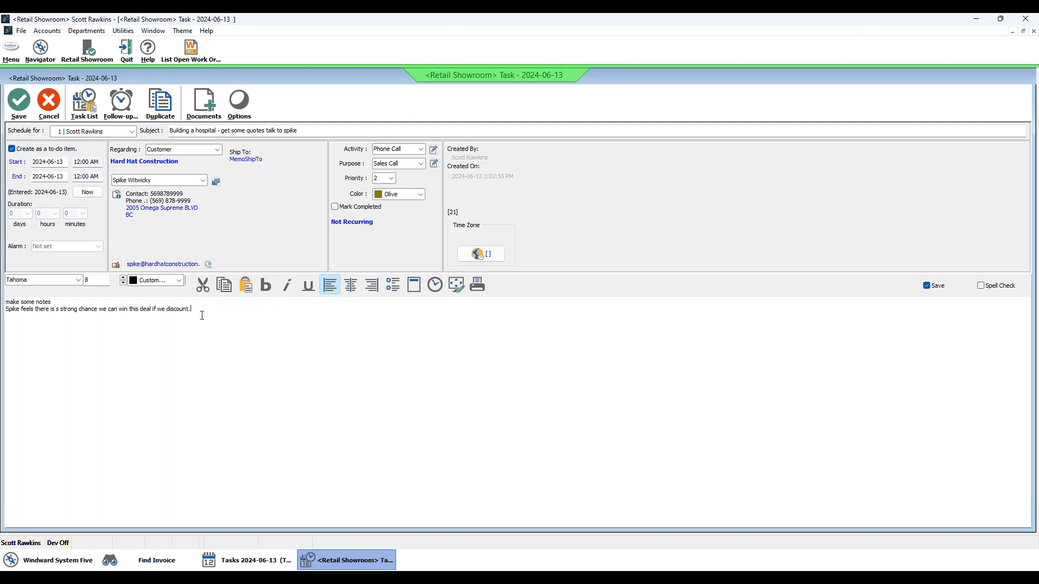
left_click(436, 287)
Try the task's timer by starting it from the current time and stopping it, and turn the to-do item option back on.
left_click(92, 196)
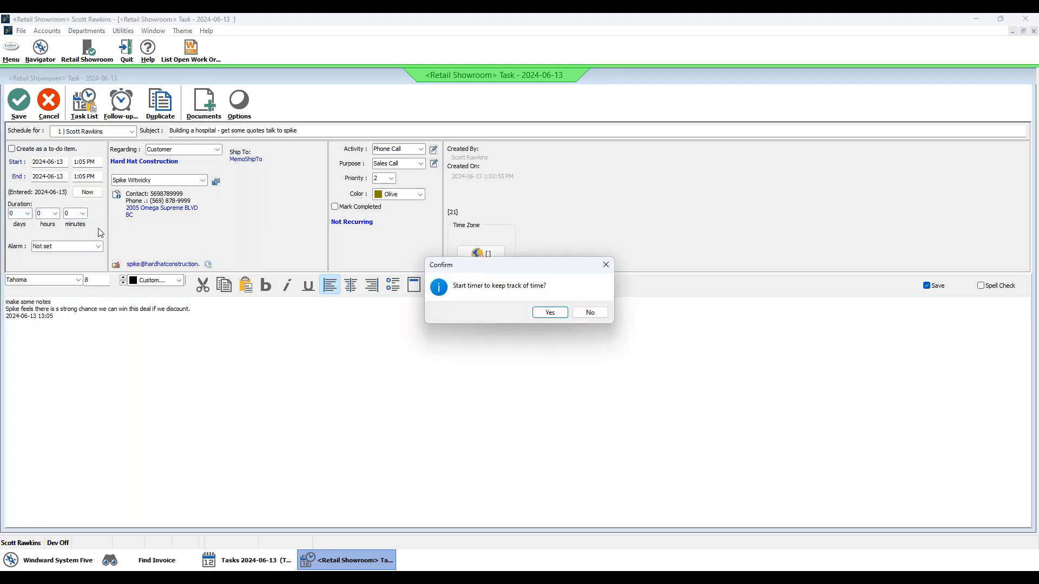
left_click(550, 313)
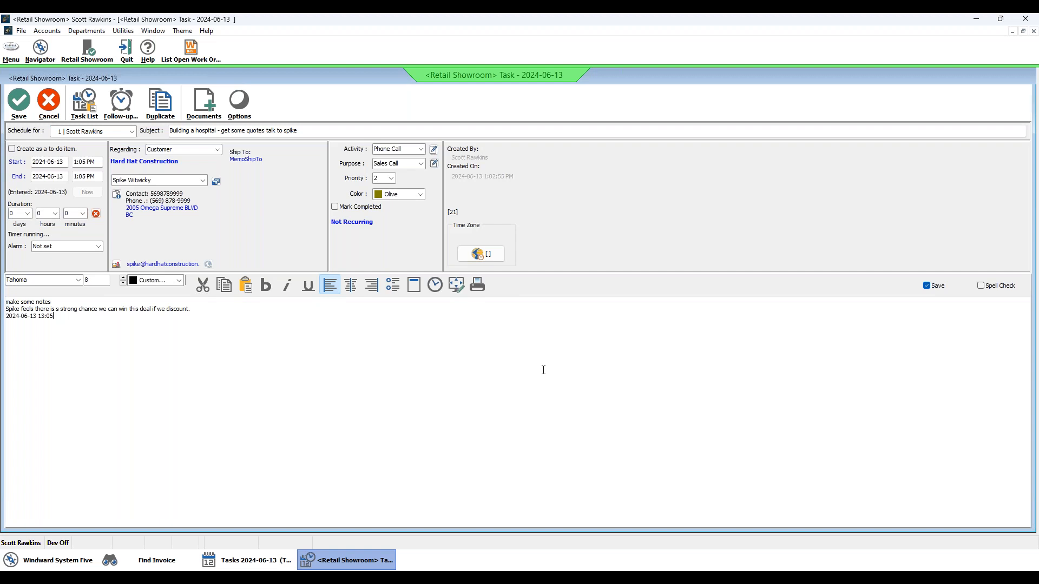
left_click(97, 214)
left_click(11, 148)
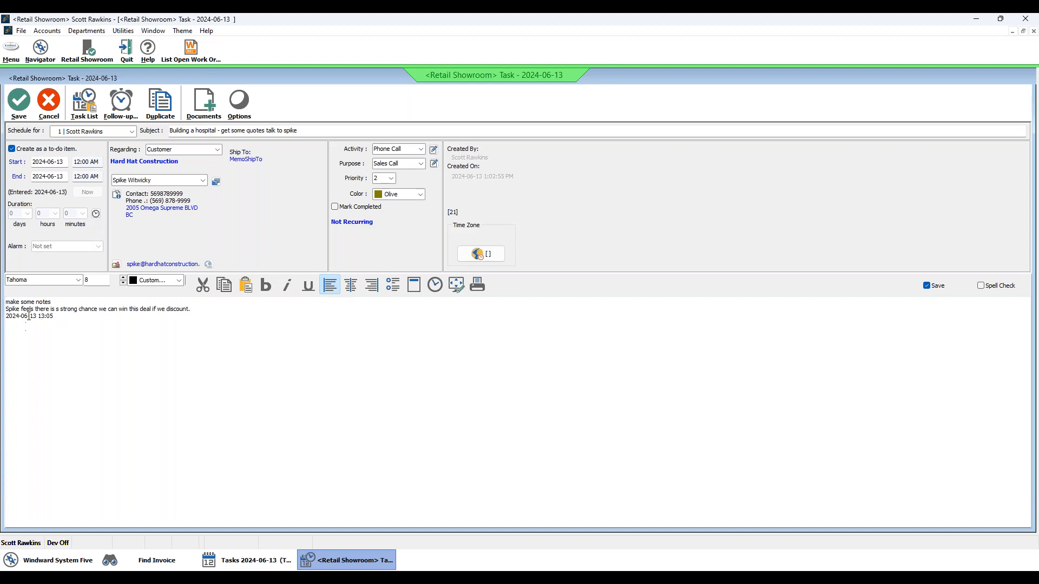
Add the note "offerred to draw up a quote" below the timestamp and mark the task completed.
type("offerred to draw up a quote")
left_click(335, 208)
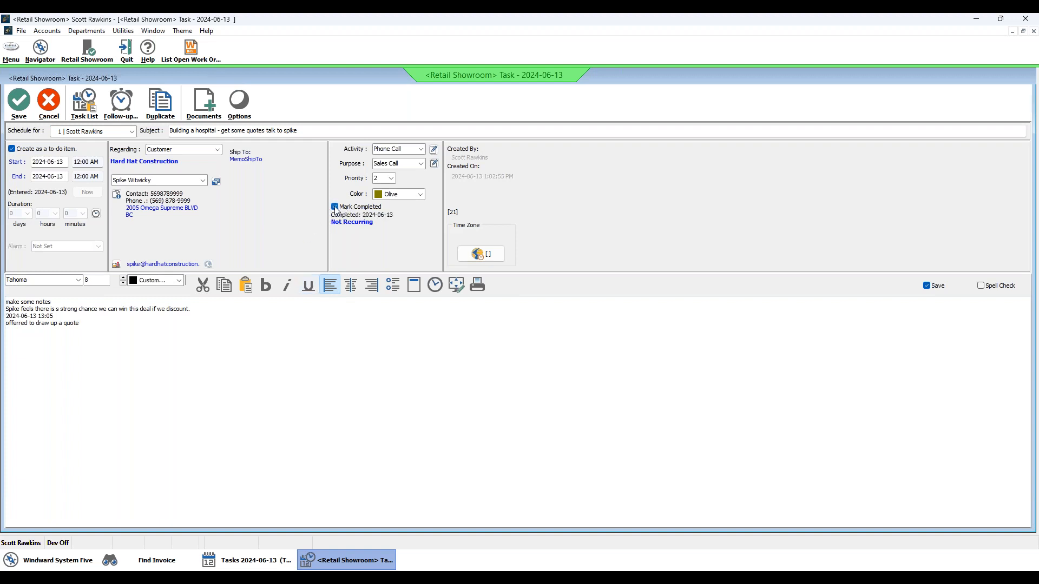
Create a follow-up task with the activity Email and the purpose Sales Call.
left_click(121, 102)
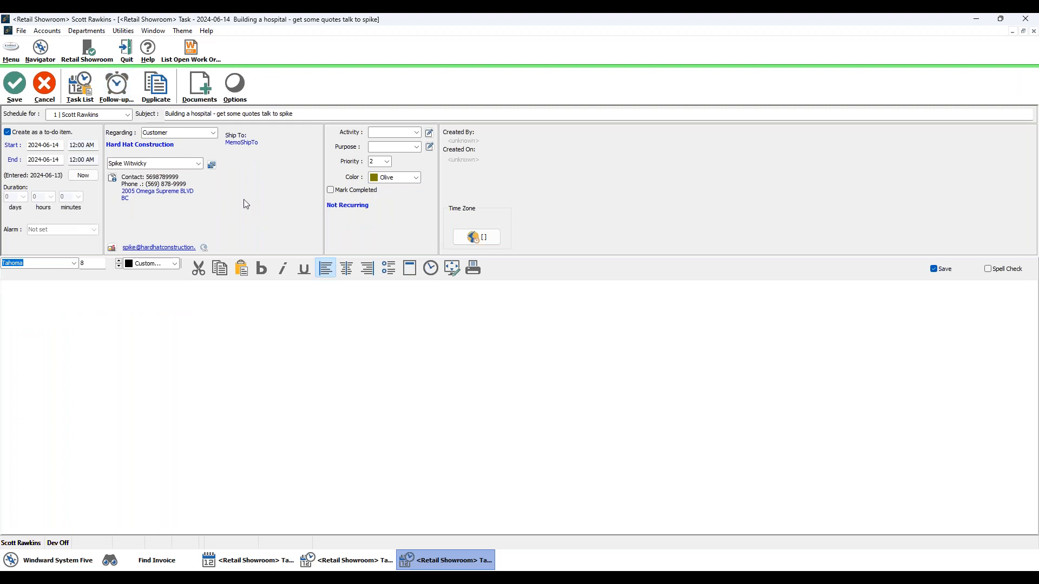
left_click(417, 133)
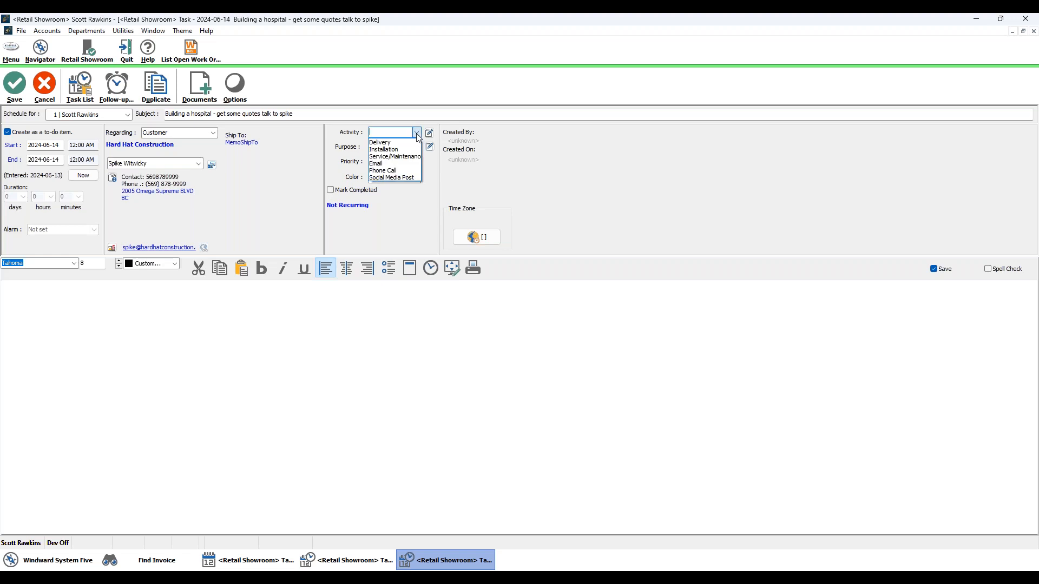
left_click(395, 163)
left_click(409, 148)
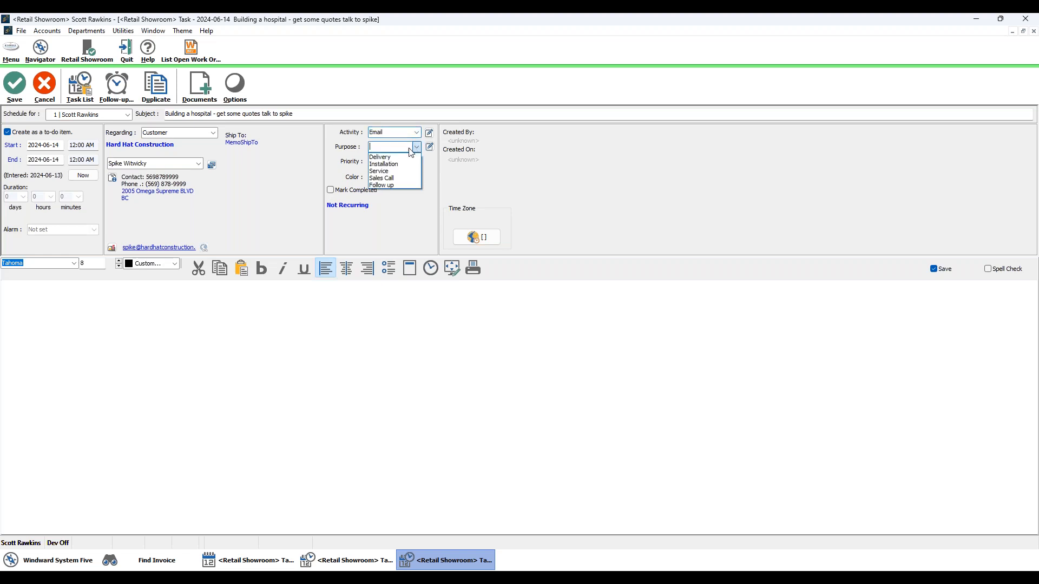
left_click(382, 178)
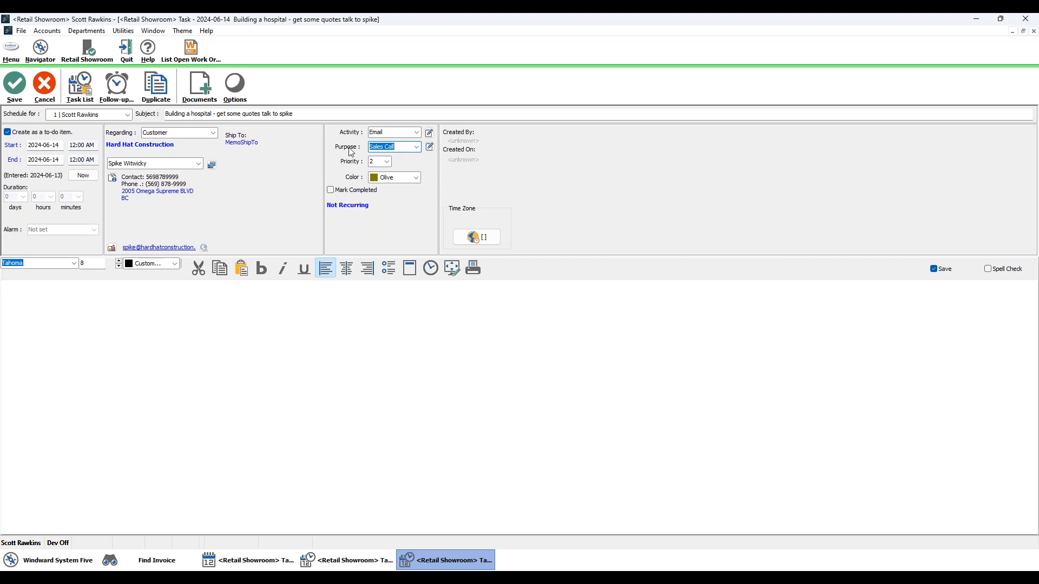
left_click(417, 148)
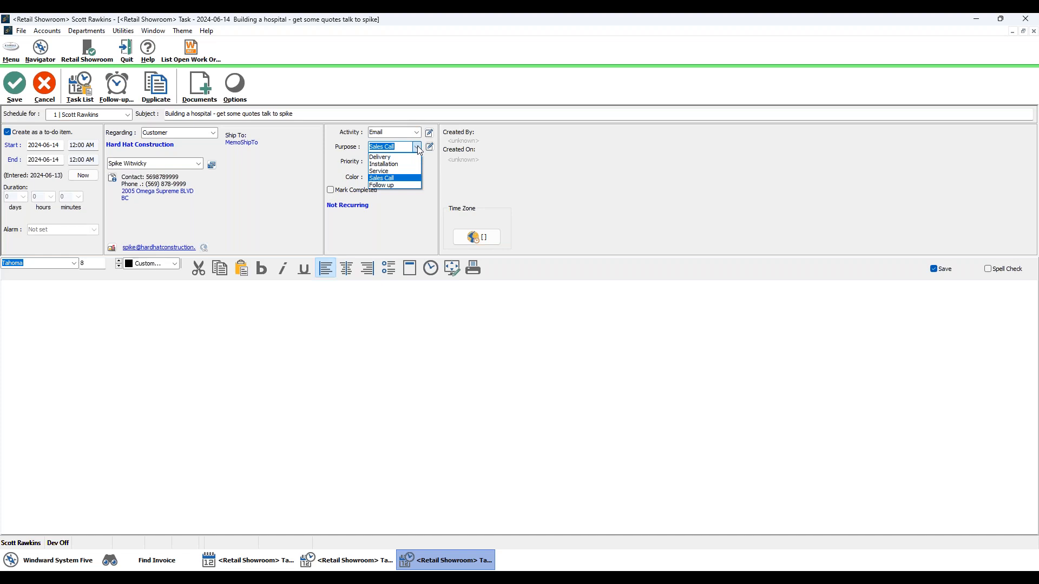
left_click(418, 148)
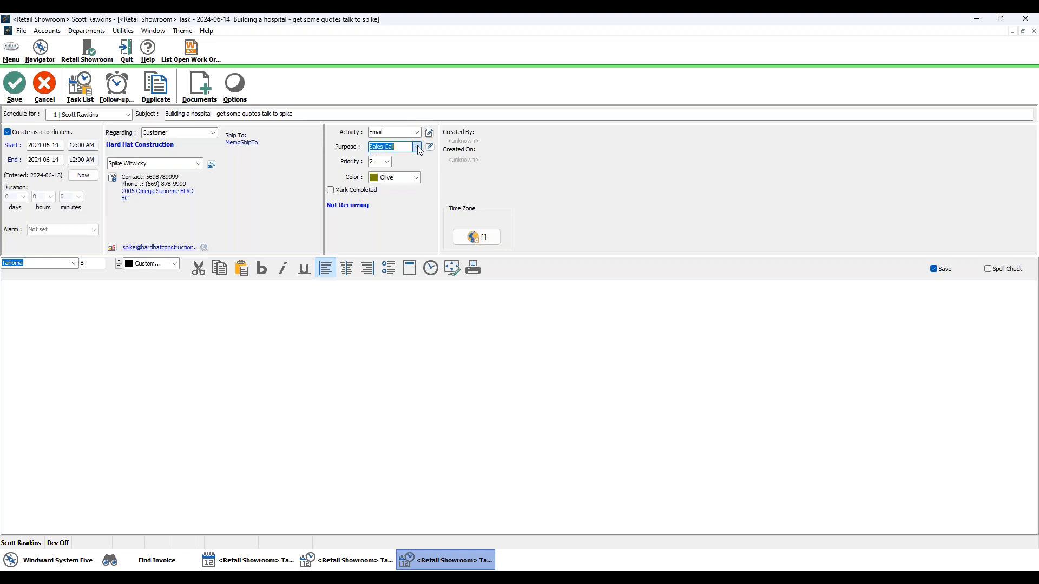
Write "draw up a quote" in the follow-up's notes and confirm its start date as 2024-06-14.
left_click(402, 326)
type("draw up a quote")
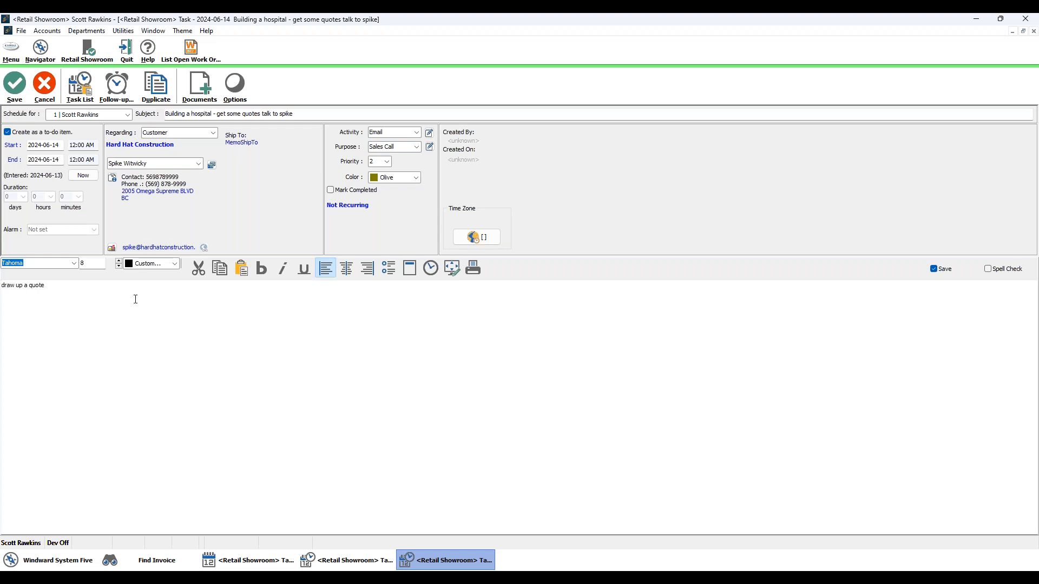
double_click(58, 145)
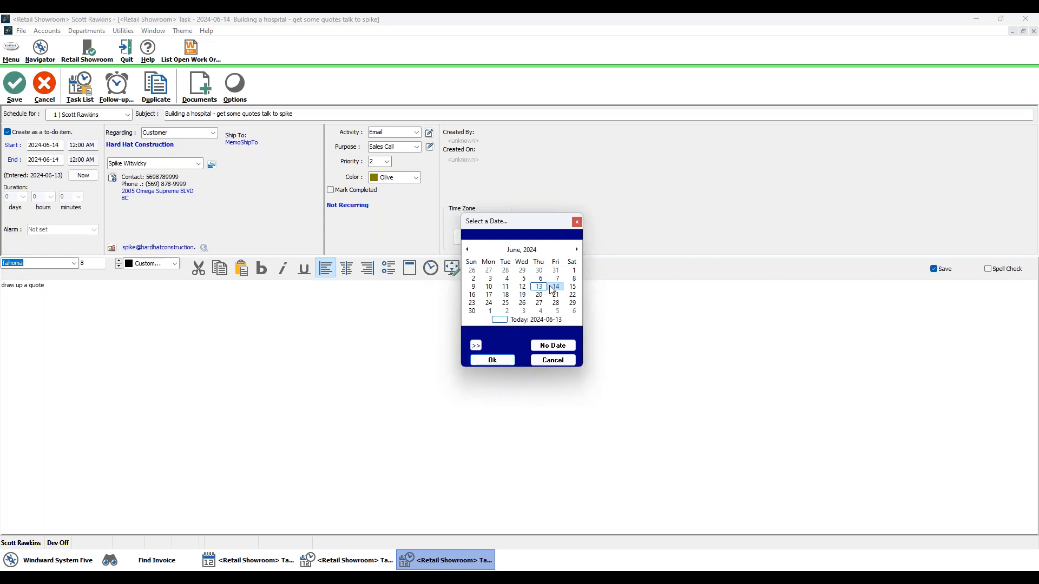
left_click(492, 360)
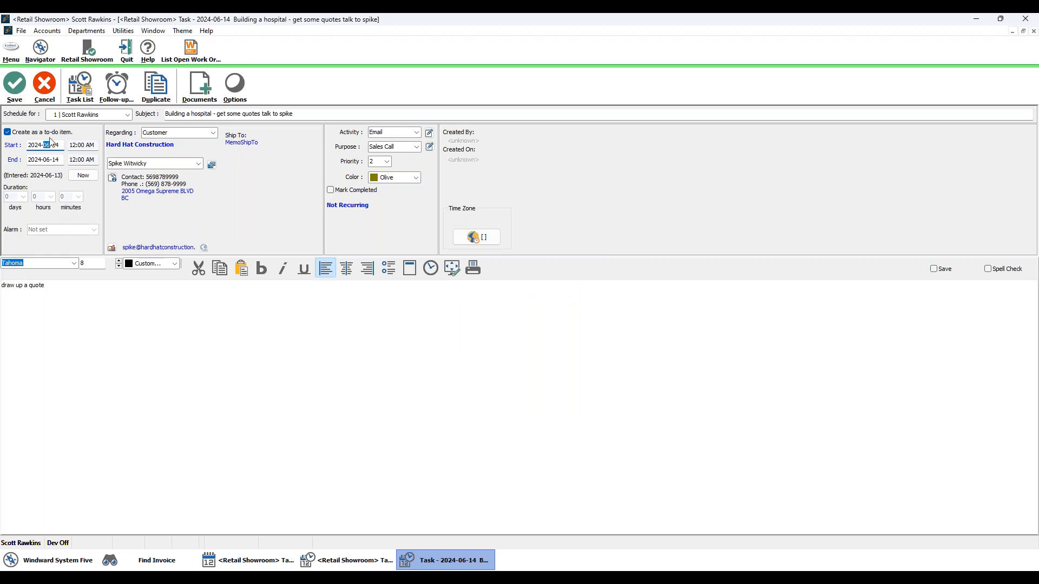
Append "Draw up a quote" to the follow-up task's subject and save the follow-up.
left_click(309, 116)
type("Draw up a quote")
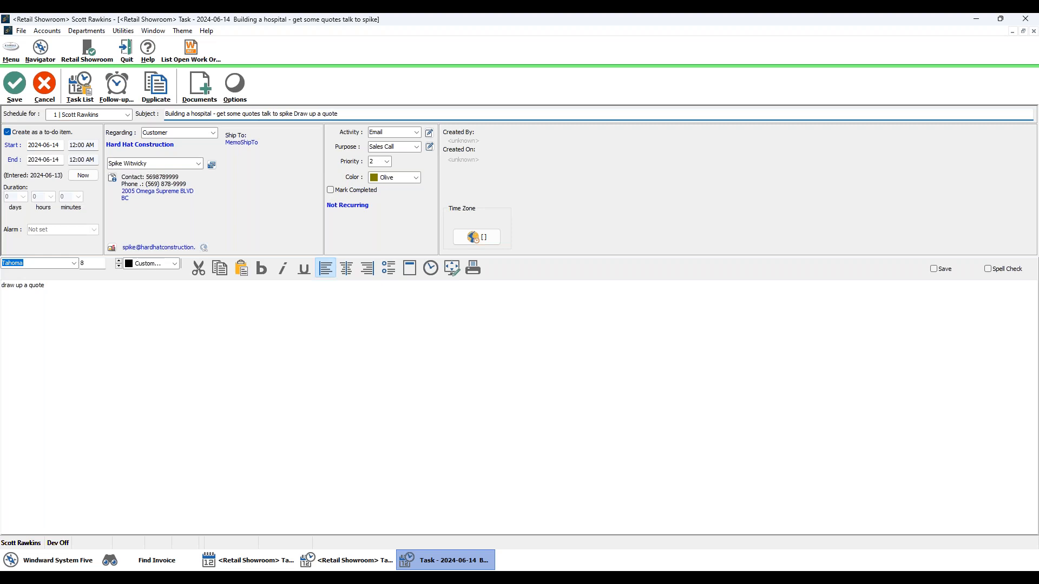
left_click(14, 85)
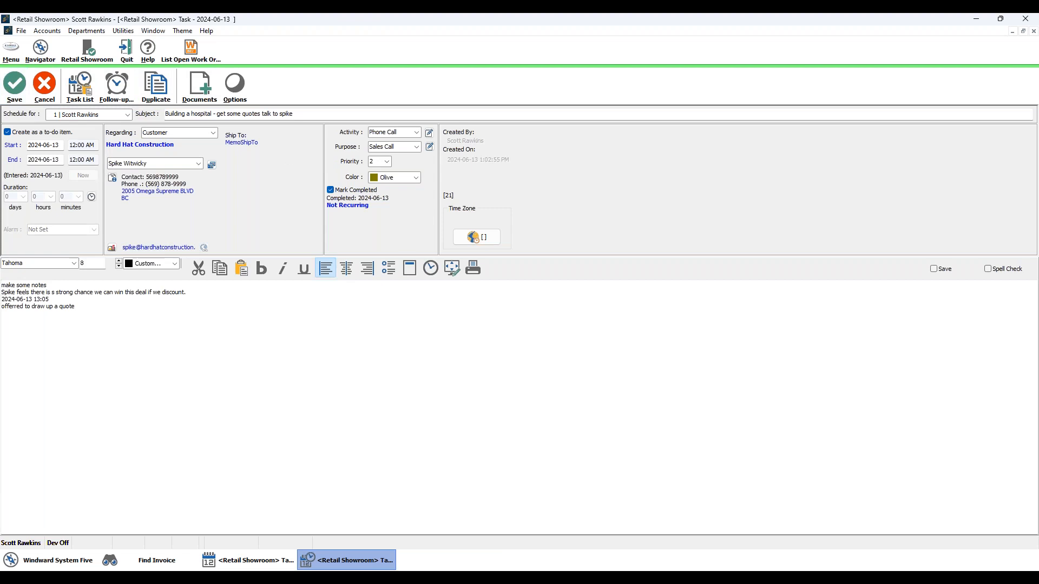
Save the completed phone-call task and close the task list.
left_click(15, 85)
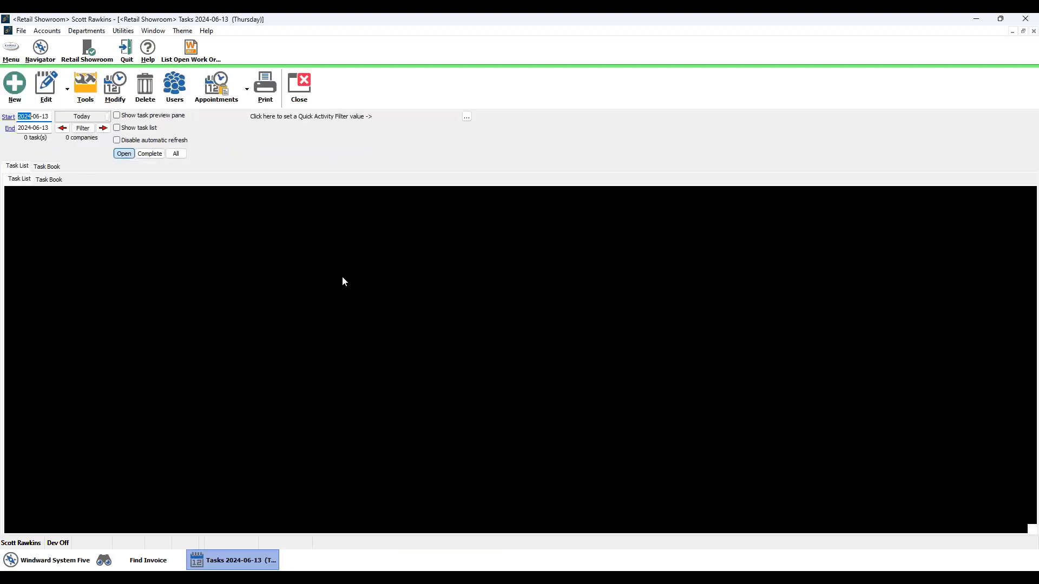
left_click(295, 87)
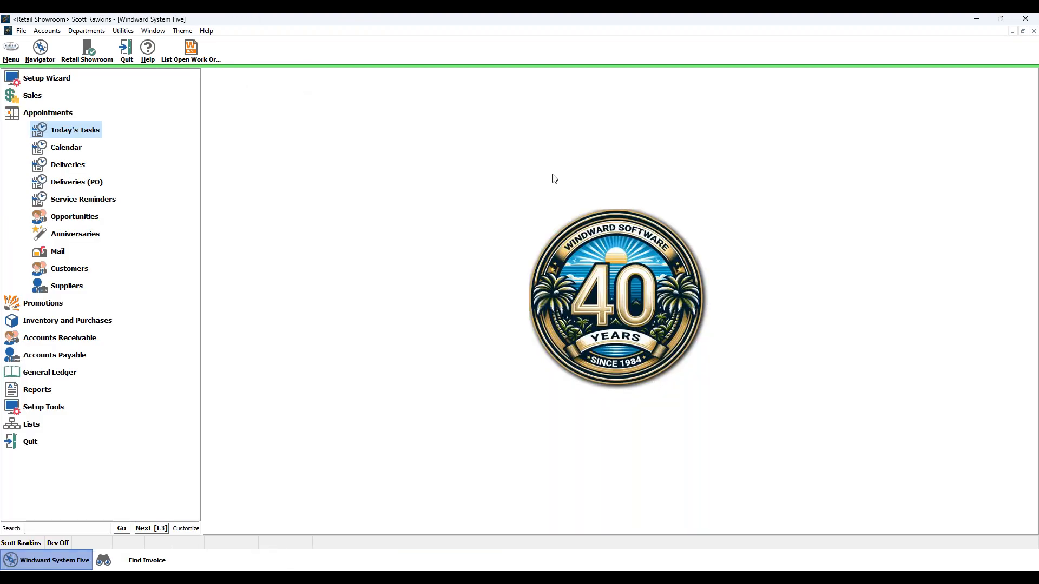
left_click(89, 118)
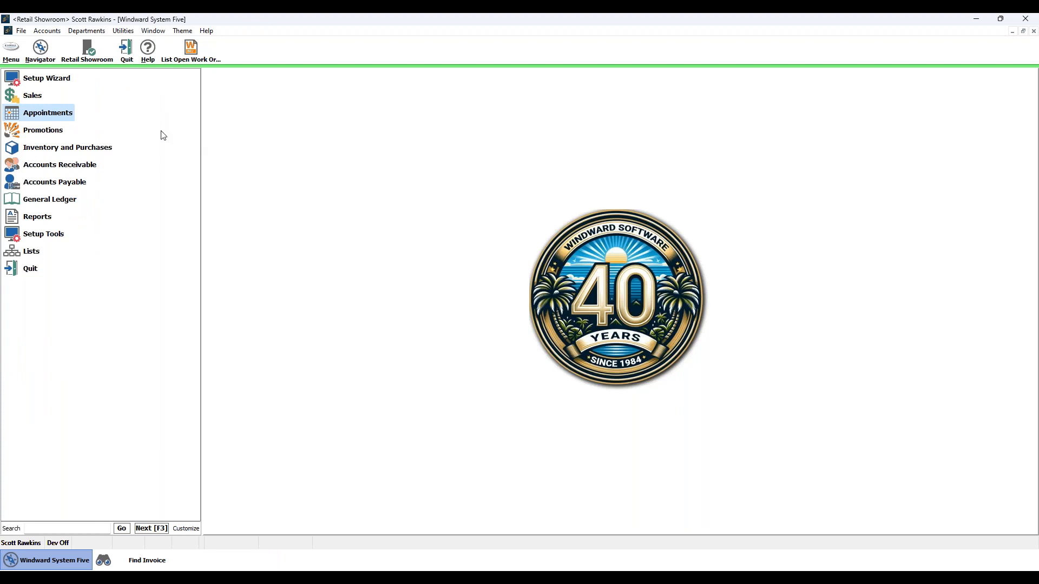
left_click(24, 96)
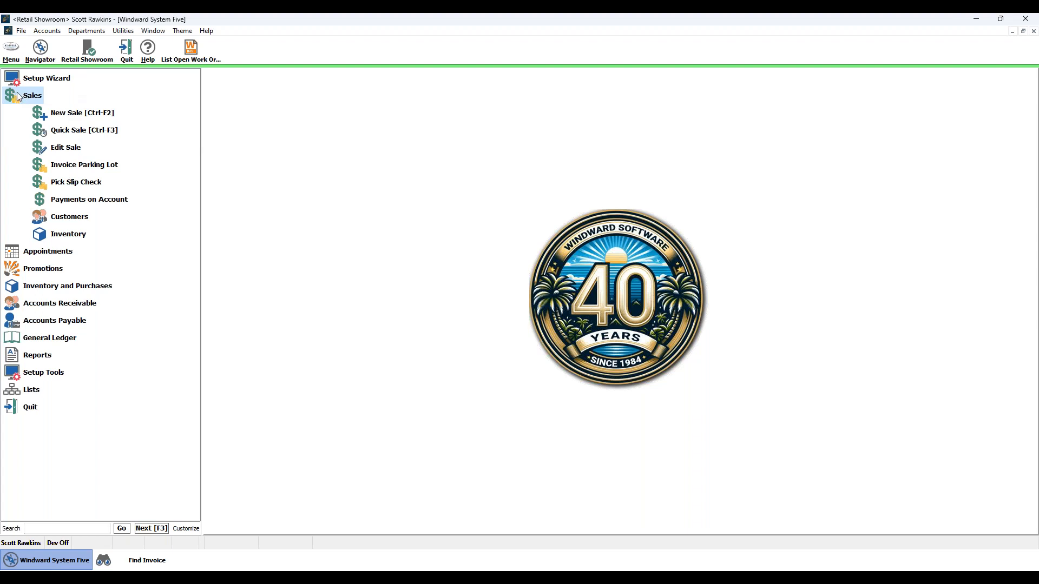
left_click(24, 97)
left_click(60, 112)
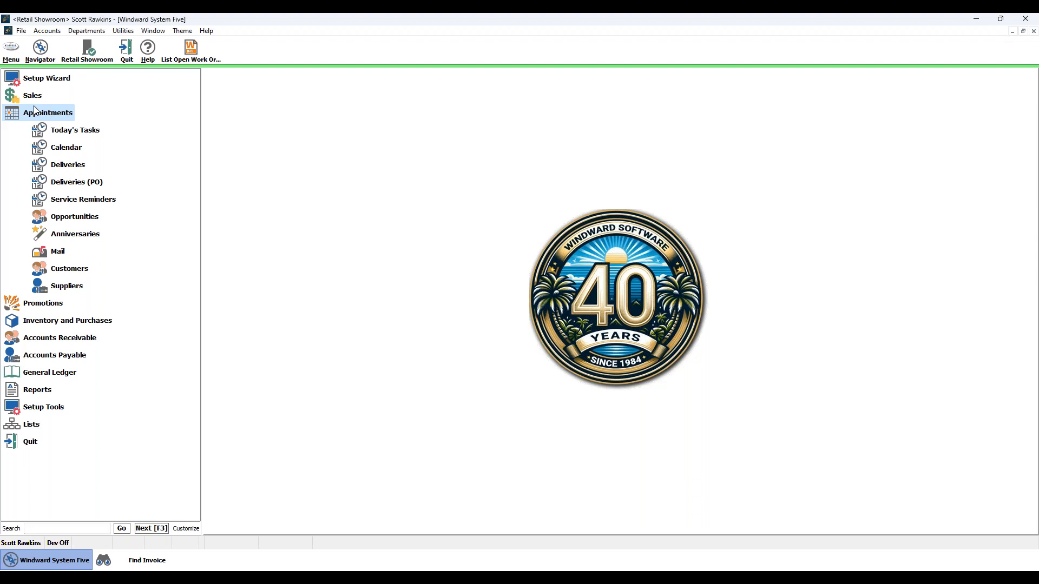
Open today's task list and filter it with the end date extended to 2024-06-14.
left_click(65, 131)
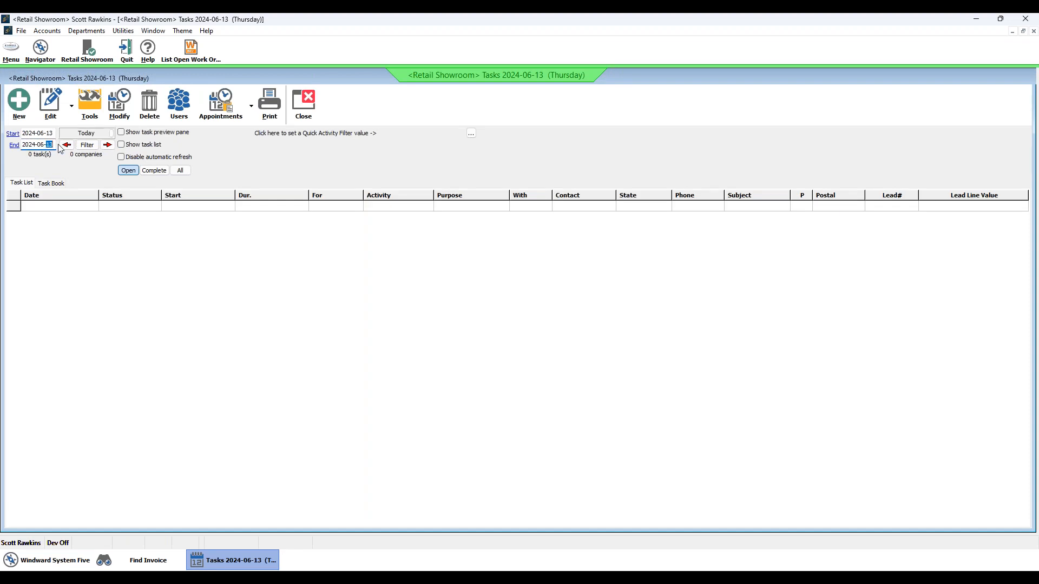
type("14")
left_click(81, 146)
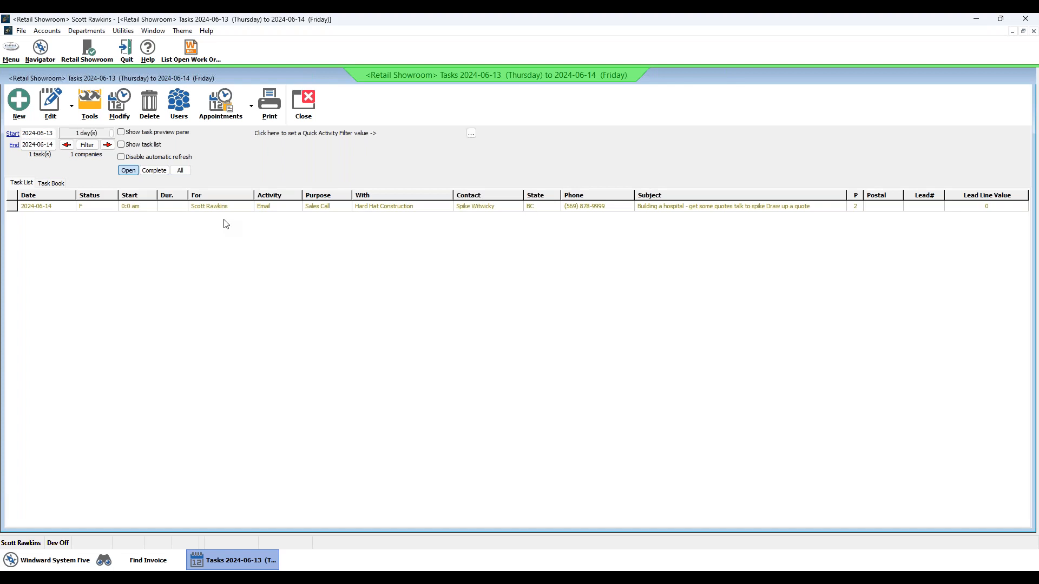
Open the 2024-06-14 email follow-up task and its linked Hard Hat Construction customer record.
left_click(230, 211)
double_click(207, 208)
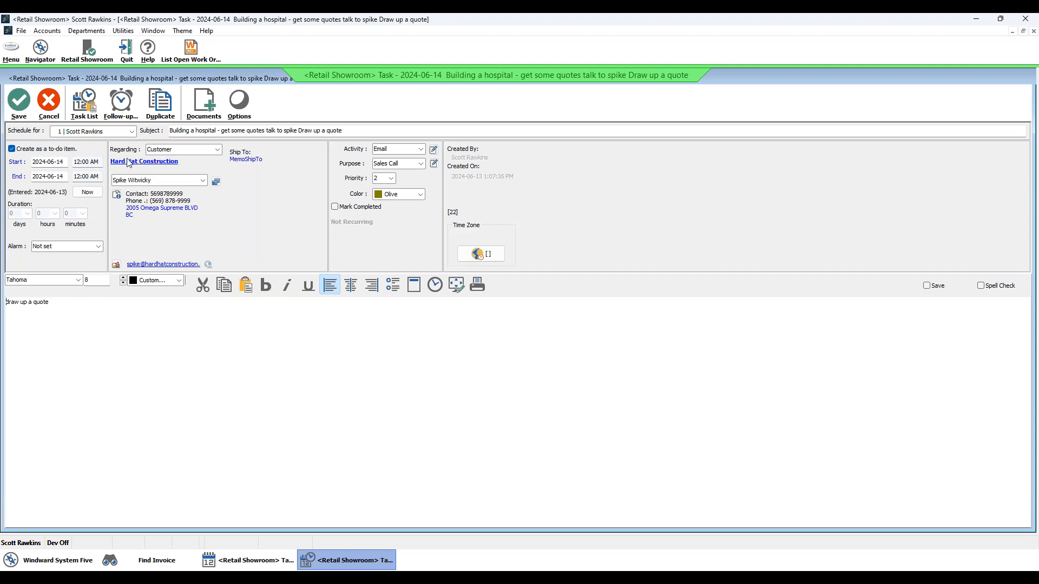
left_click(155, 162)
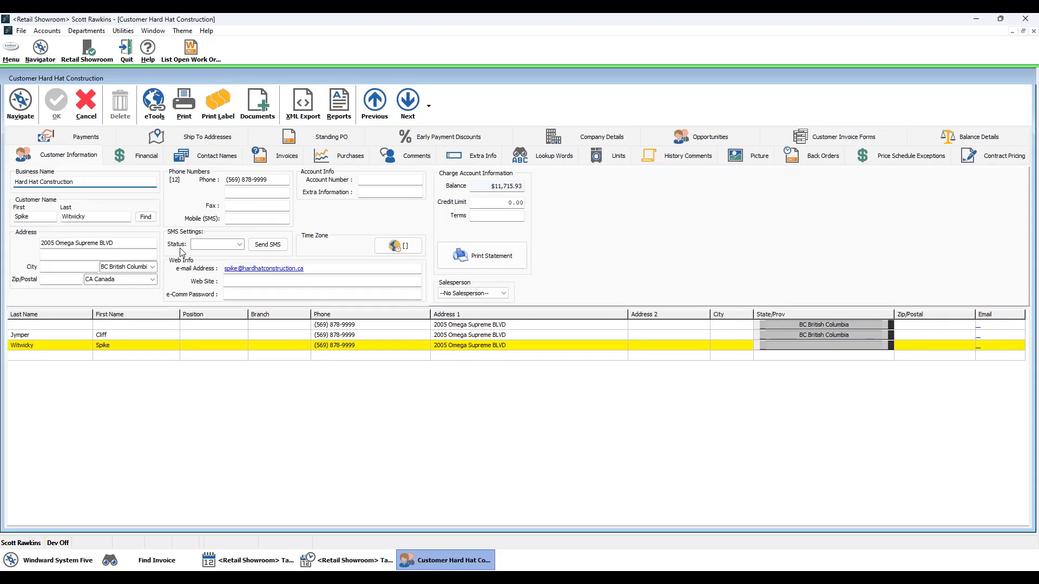
Review Hard Hat Construction's invoices and estimates, as well as its history comments.
left_click(280, 158)
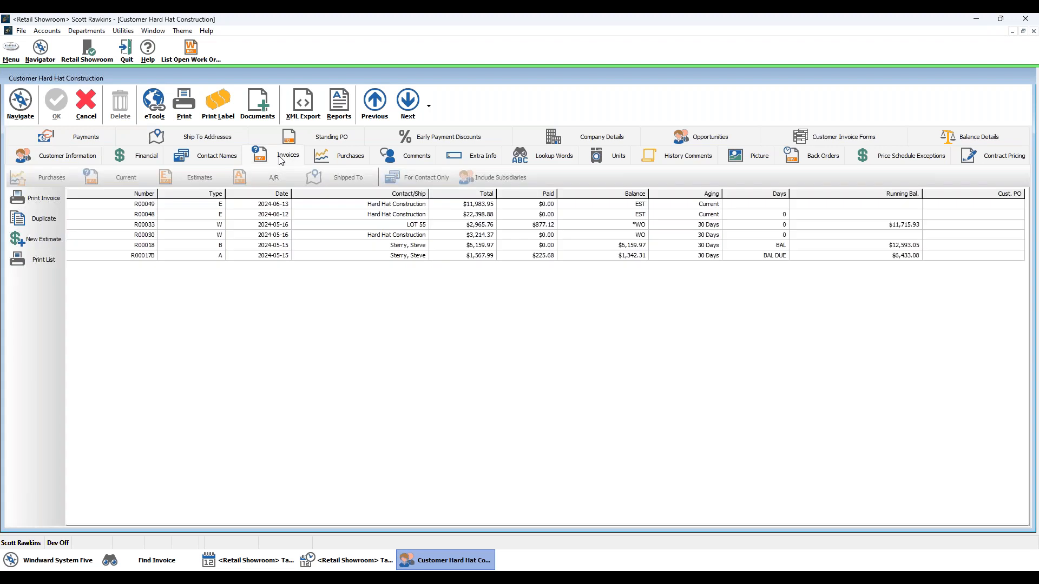
left_click(49, 243)
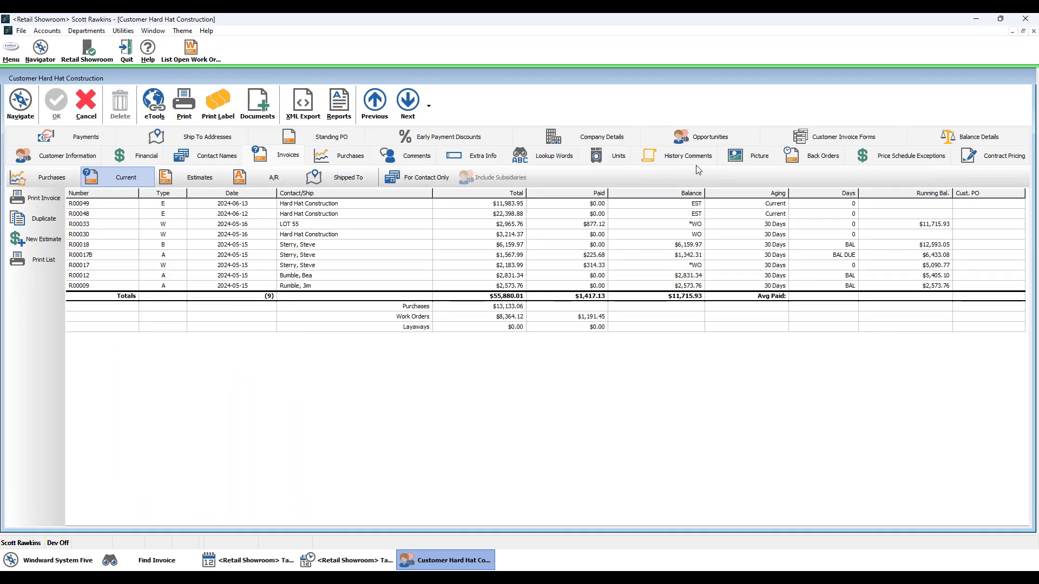
left_click(688, 156)
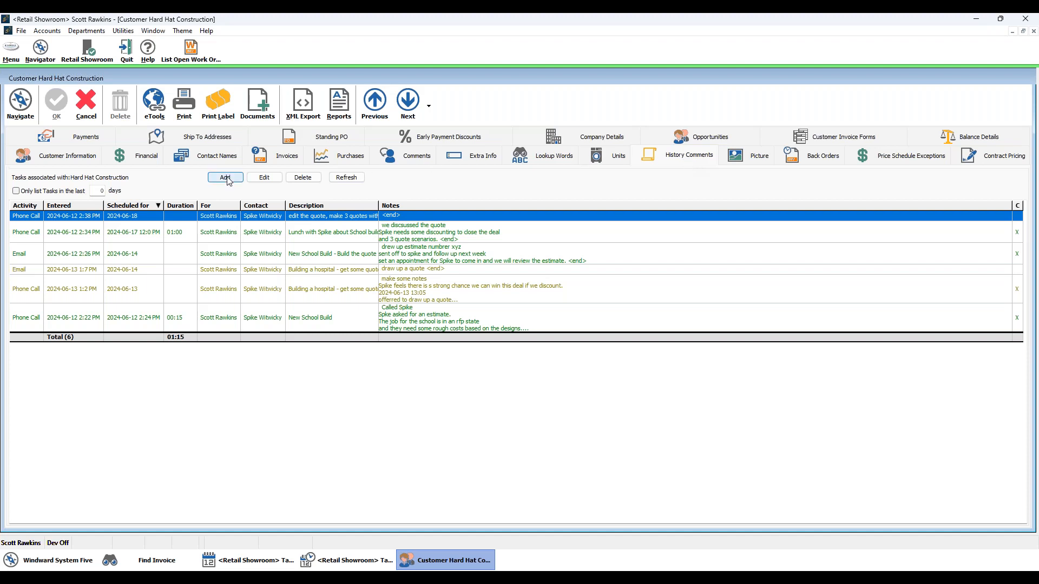
Open the customer's 2024-06-13 estimate from its invoices and bring up the estimate's closing details.
left_click(272, 163)
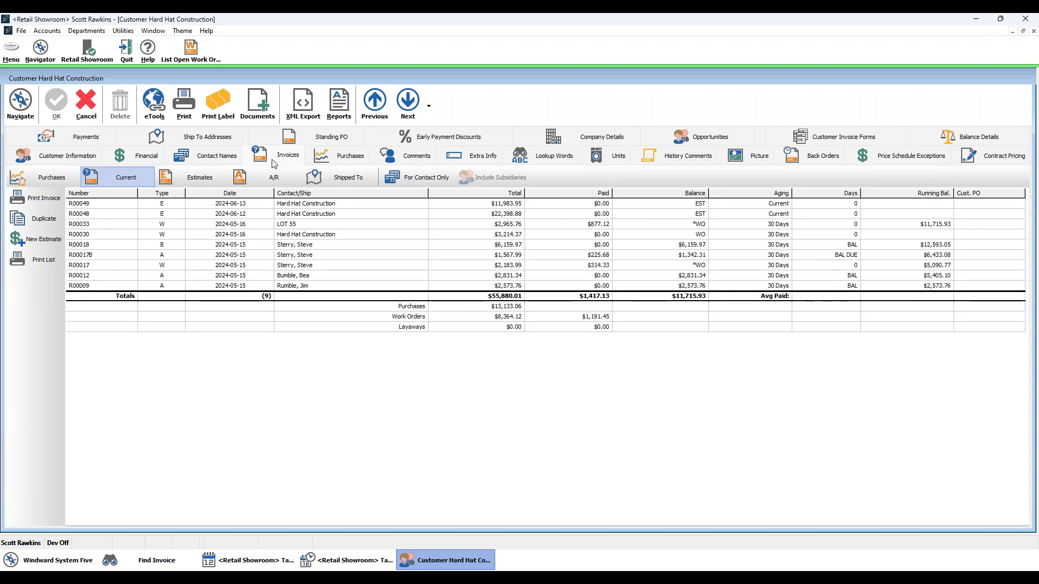
left_click(319, 205)
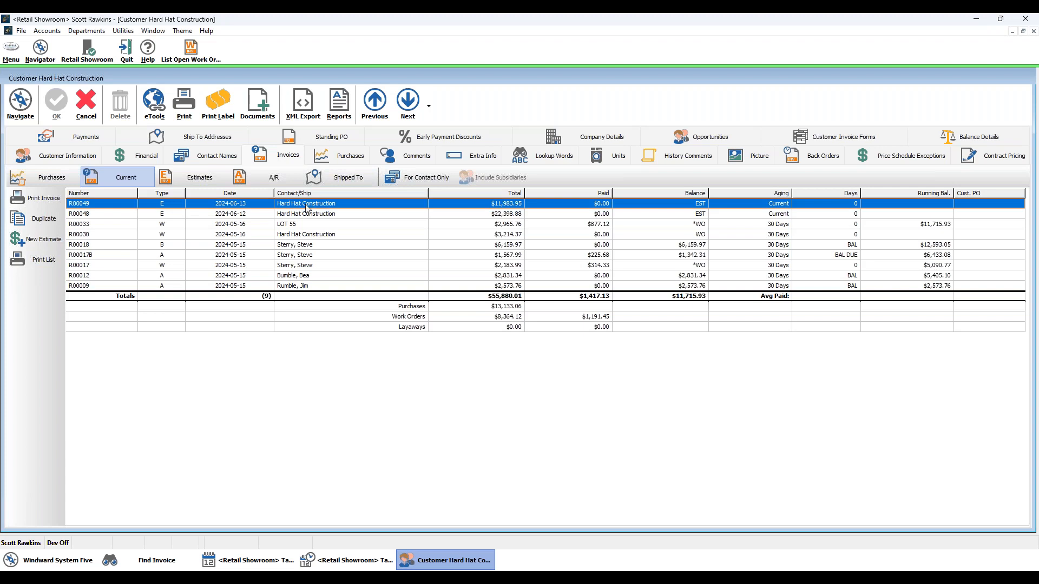
double_click(302, 204)
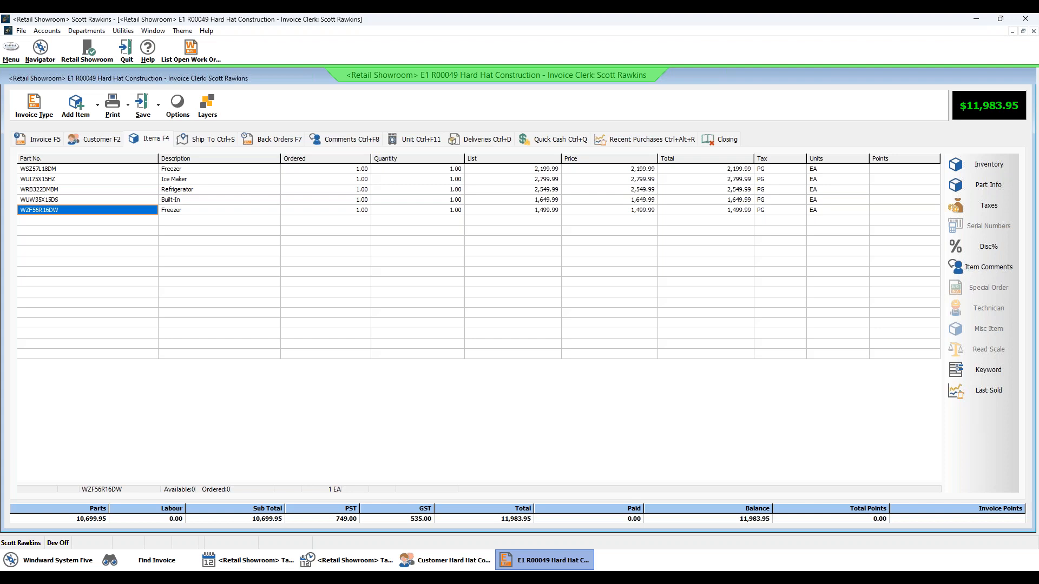
left_click(725, 139)
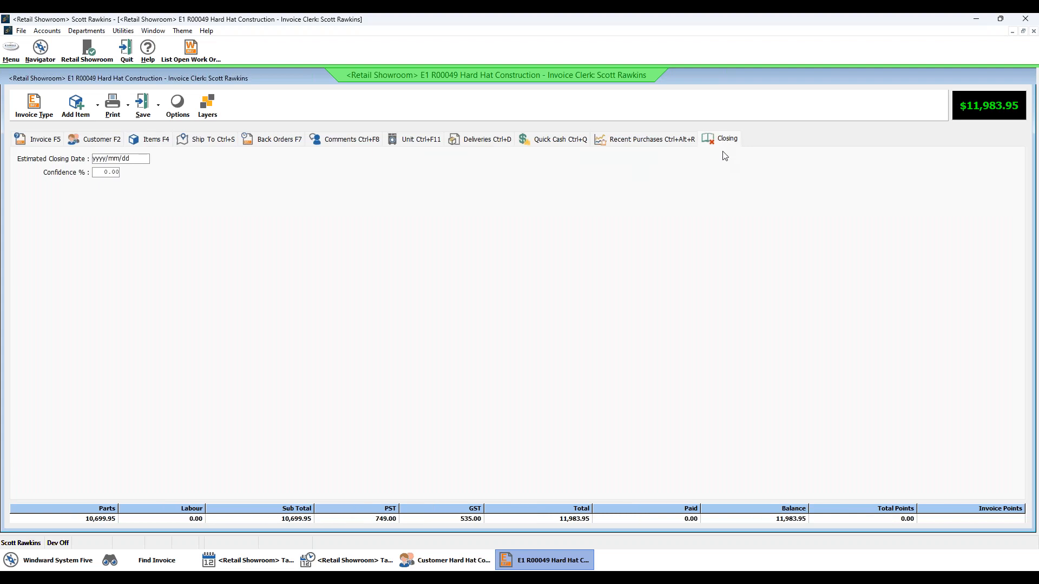
Set the estimate's estimated closing date to 2024-07-31 and its confidence to 75 percent.
left_click(131, 158)
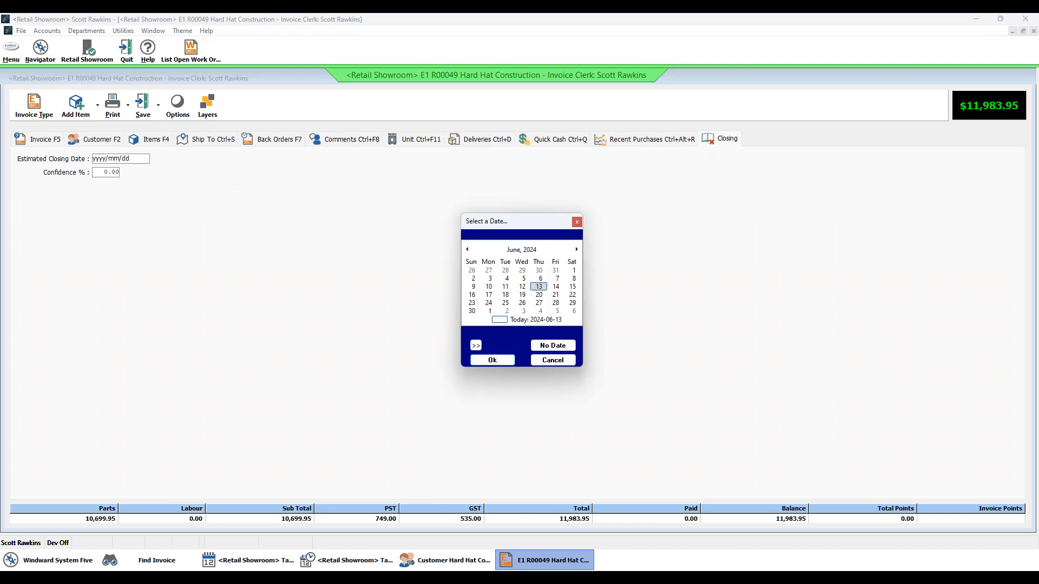
left_click(576, 249)
left_click(576, 250)
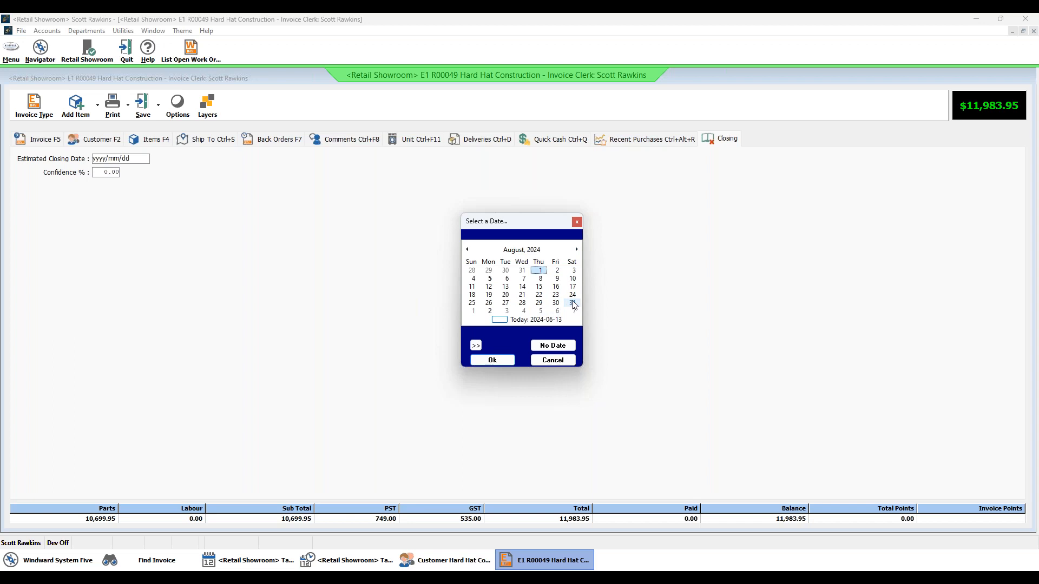
left_click(467, 249)
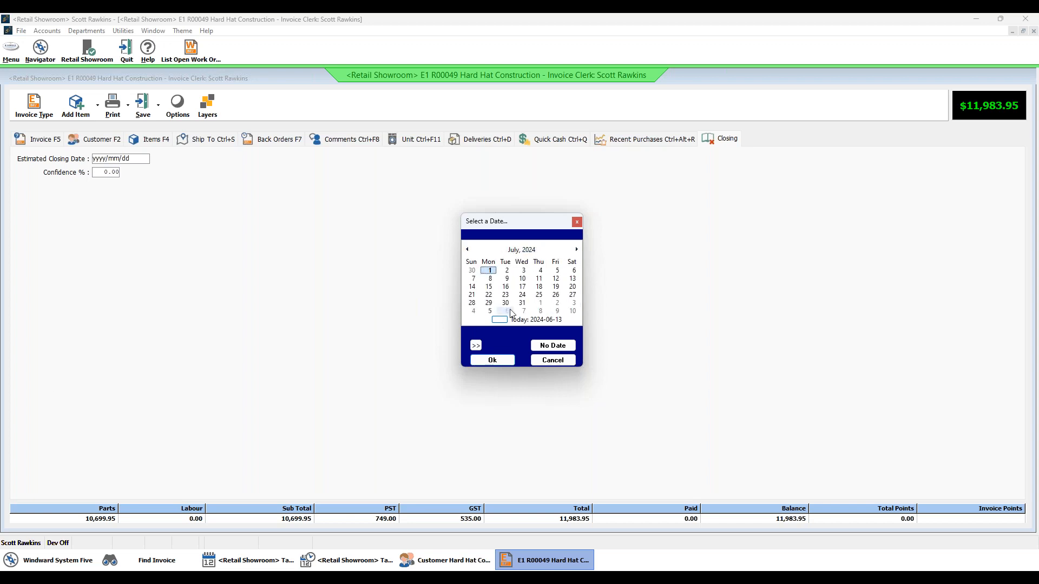
left_click(522, 303)
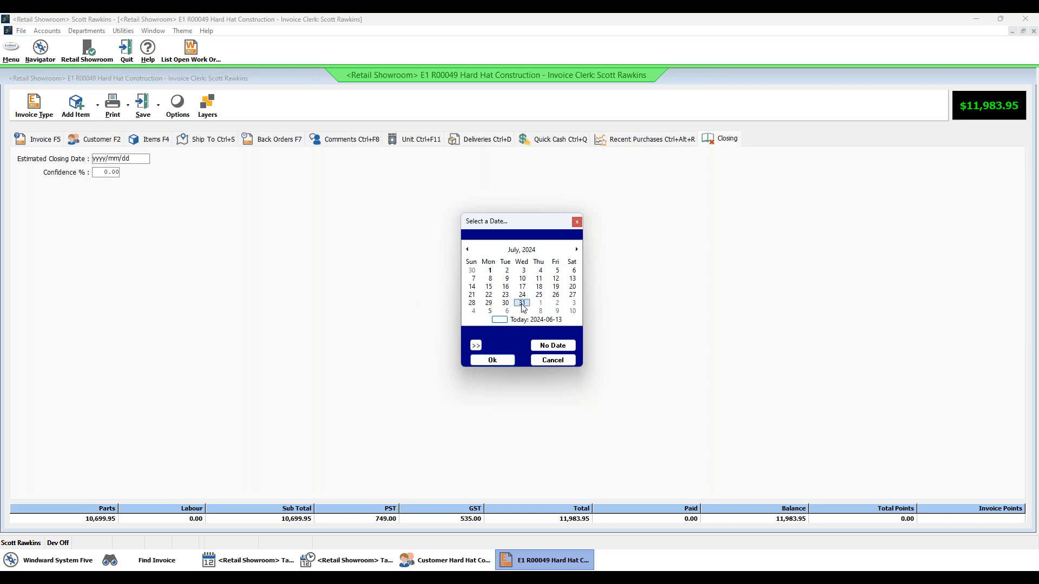
left_click(492, 360)
key("Tab")
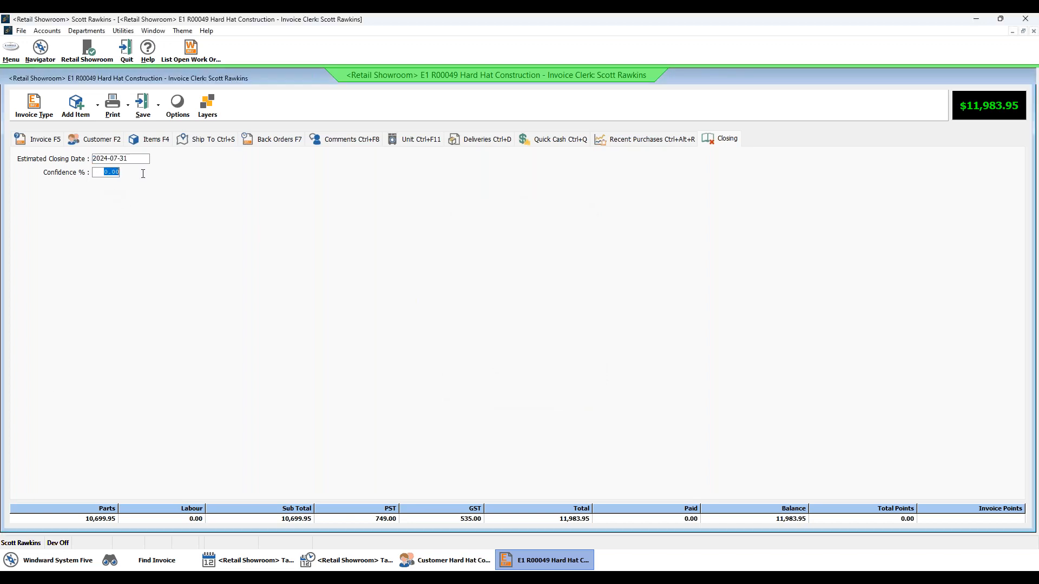
type("75")
key("Tab")
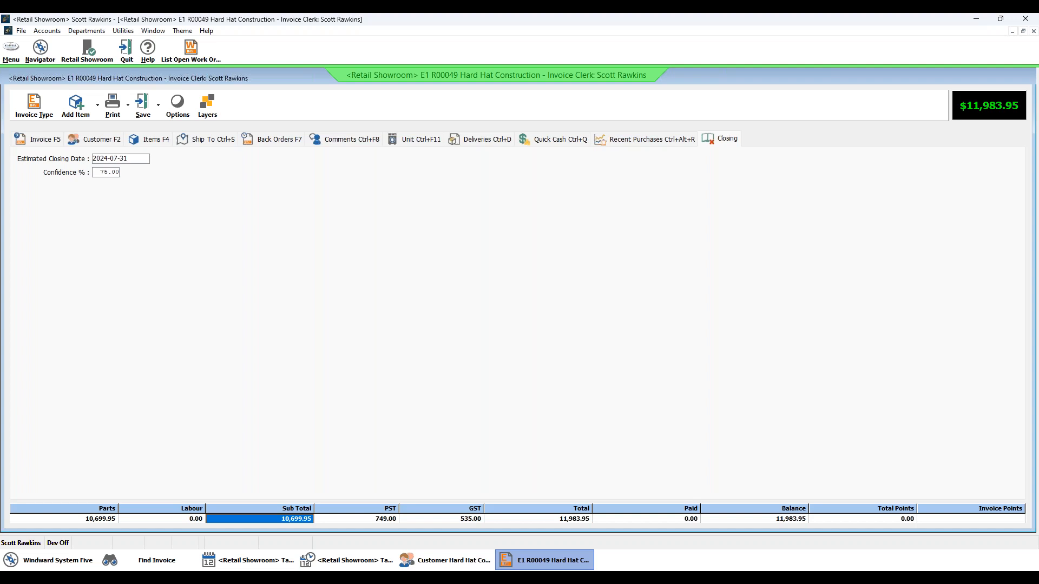
Save the estimate and leave the customer record to return to the follow-up task.
left_click(158, 106)
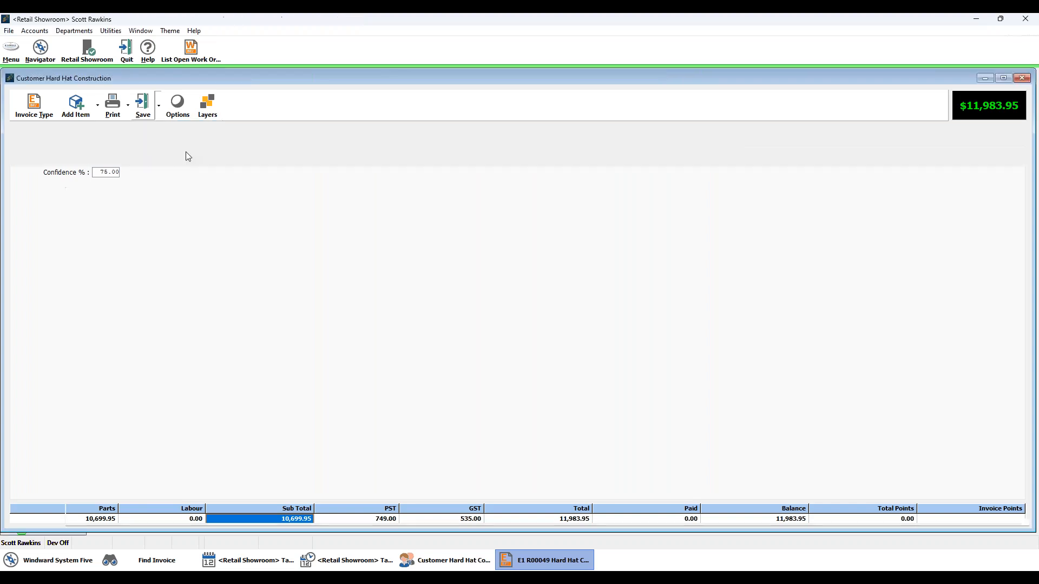
left_click(159, 129)
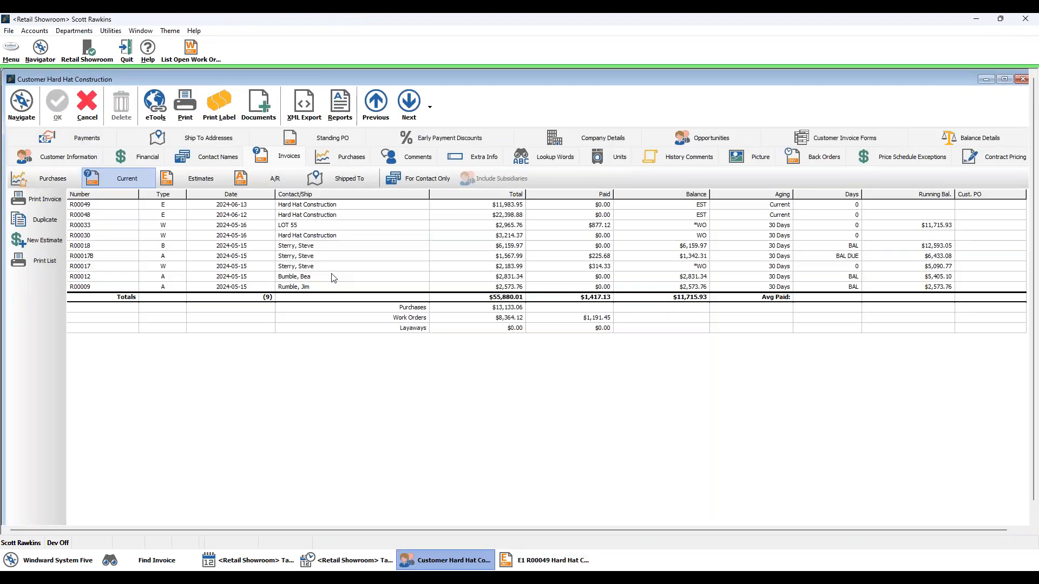
left_click(96, 119)
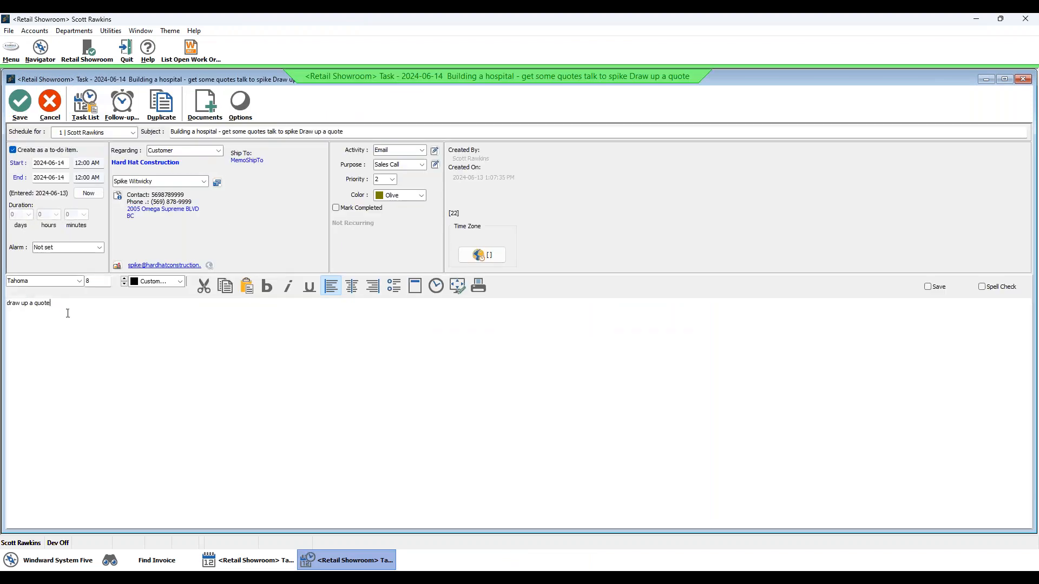
Add the note "drew up the quote" and that it was sent off to the contact, and mark the task completed.
key("Return")
type("drew up the quote ")
type("sent off")
type(" to spike.")
key("Return")
left_click(335, 207)
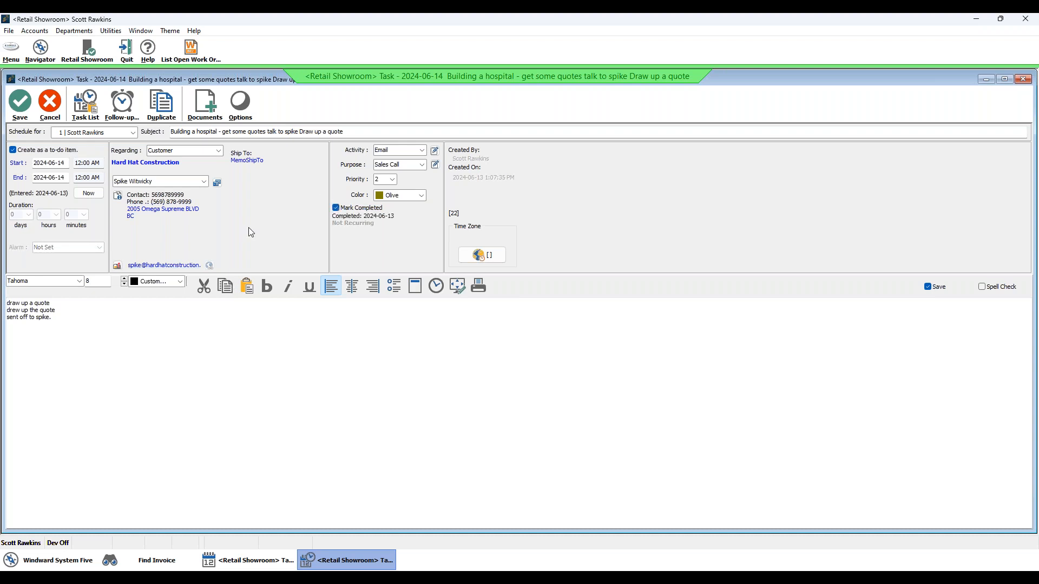
Create another follow-up from the completed email task with the start date 2024-06-17.
left_click(121, 102)
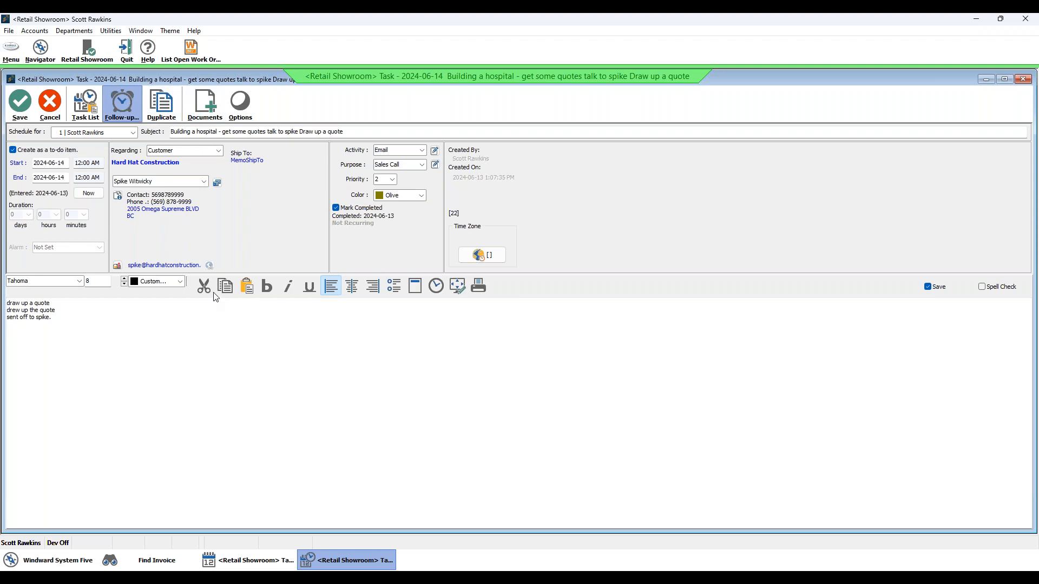
left_click(61, 163)
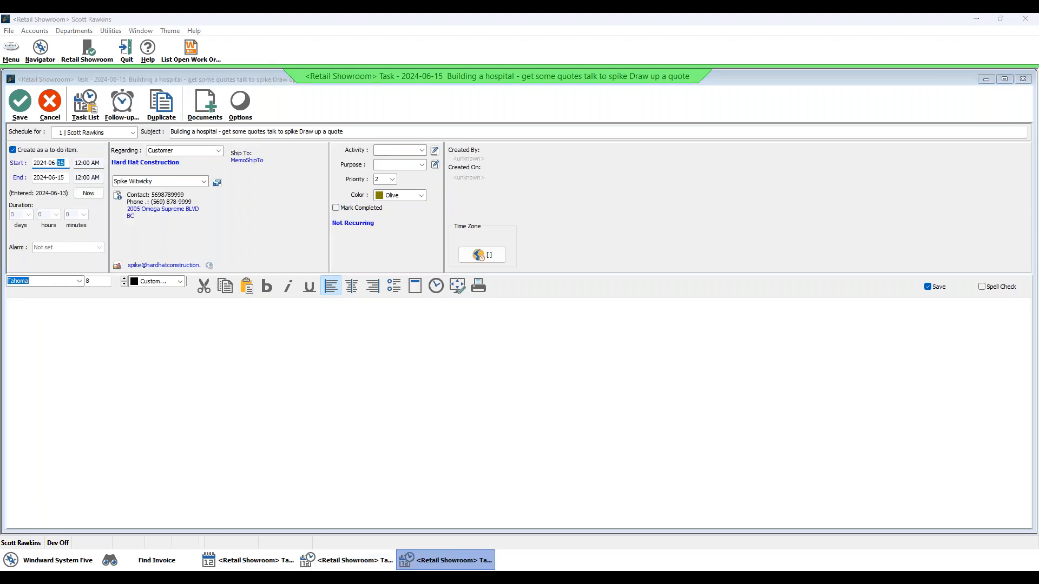
left_click(489, 295)
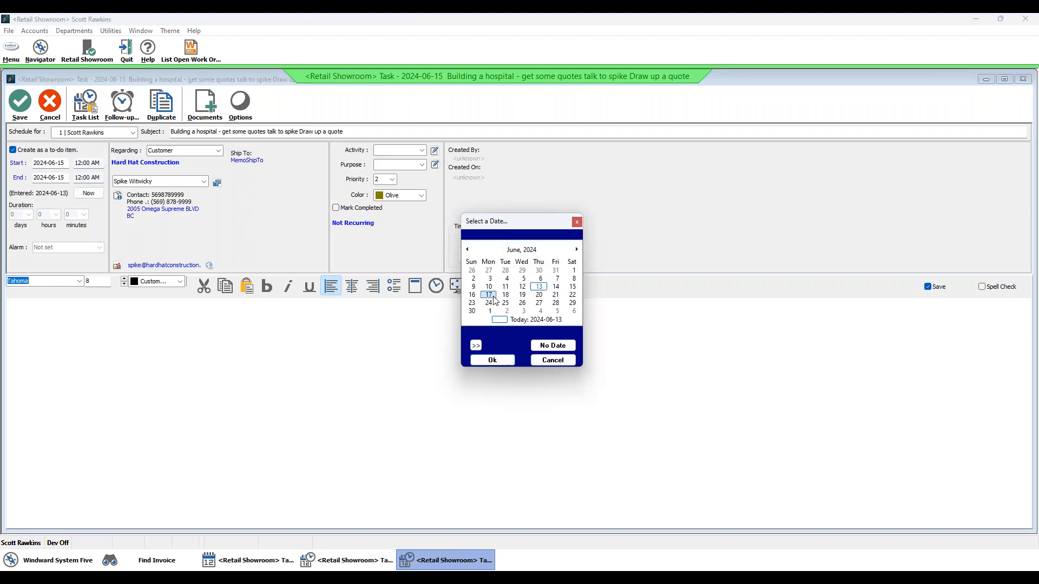
left_click(506, 361)
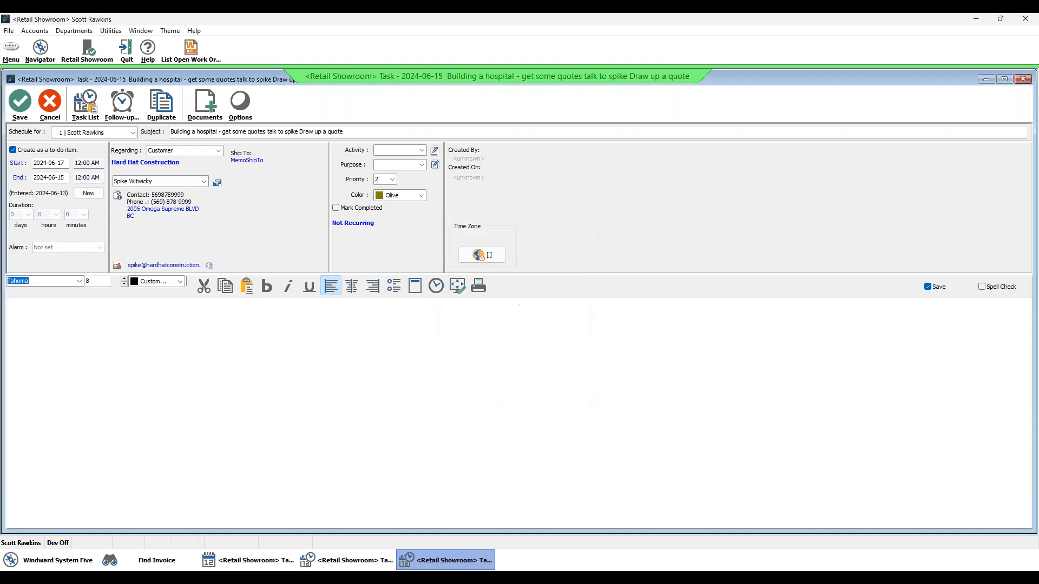
Give the new follow-up the activity Phone Call and purpose Sales Call, and turn off creating it as a to-do item.
left_click(422, 150)
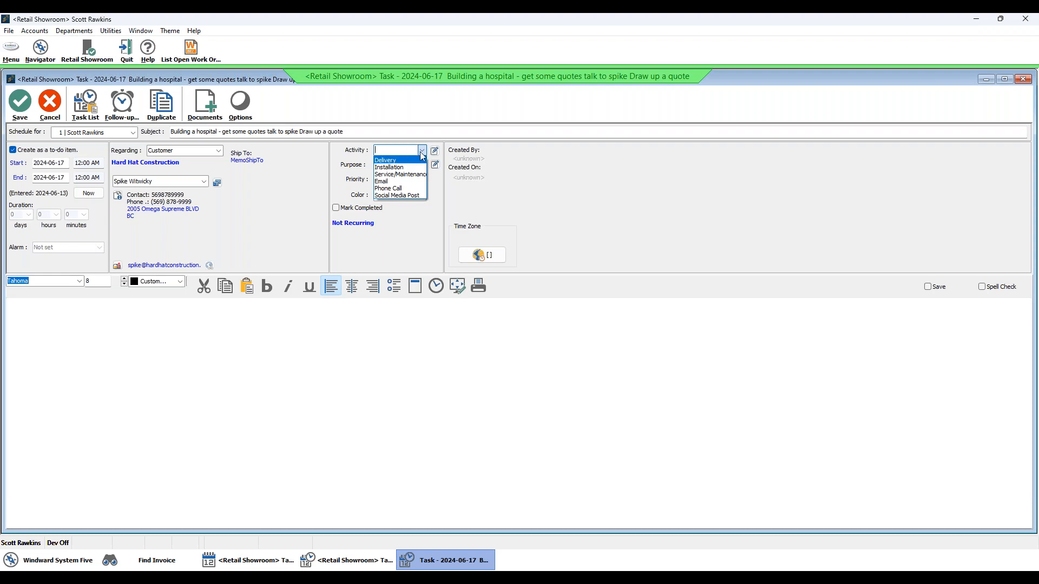
left_click(405, 188)
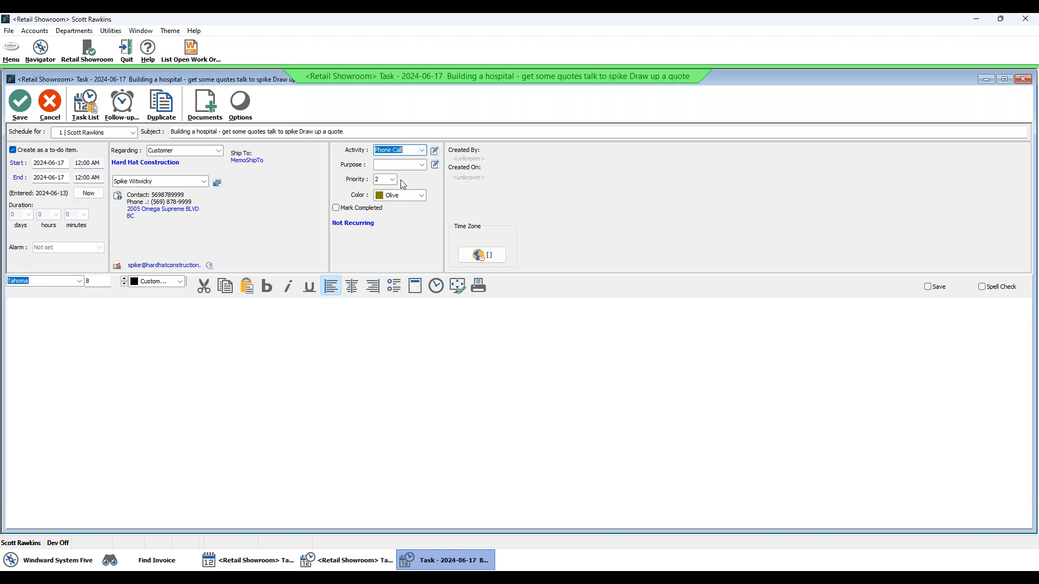
left_click(422, 165)
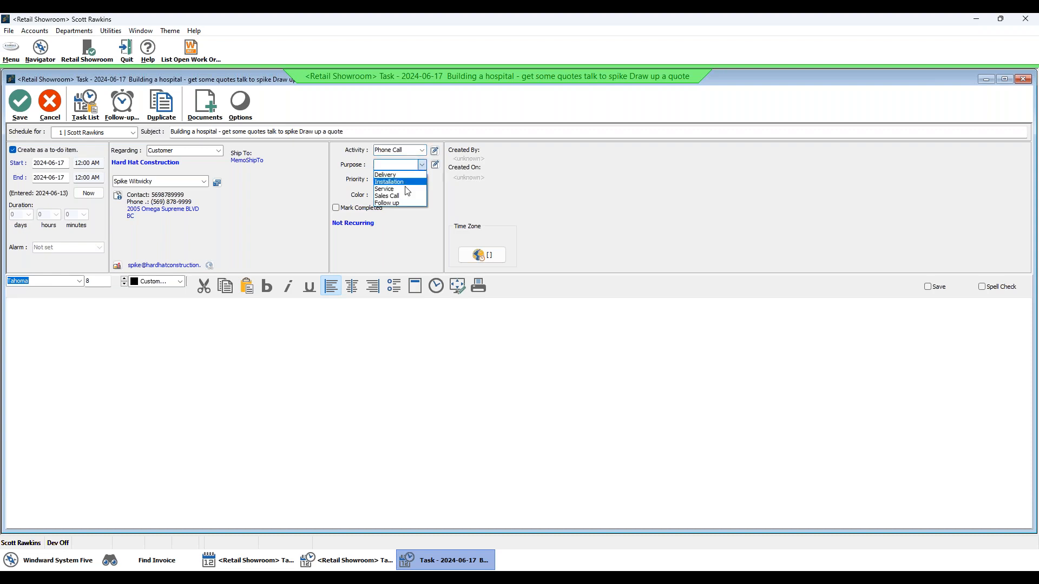
left_click(387, 196)
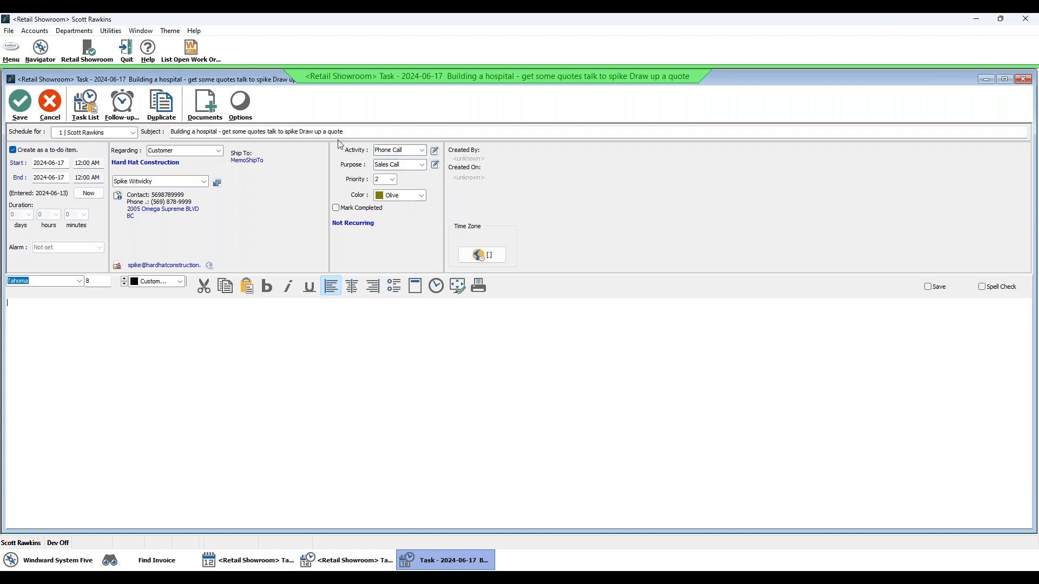
left_click(13, 150)
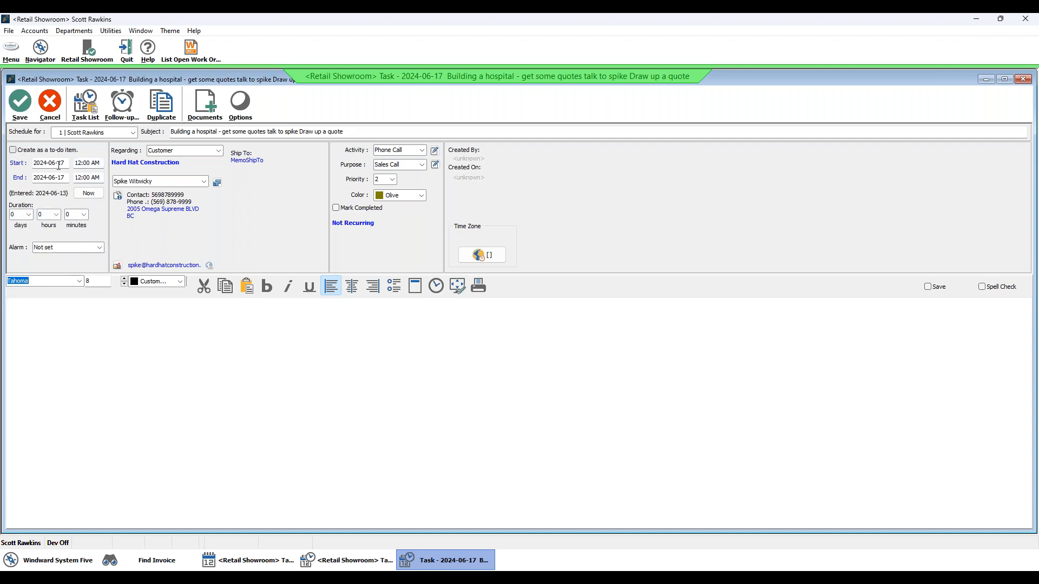
Keep the follow-up phone call on 2024-06-17, give it a one-hour duration, and set its start time to 12:00 PM.
double_click(52, 162)
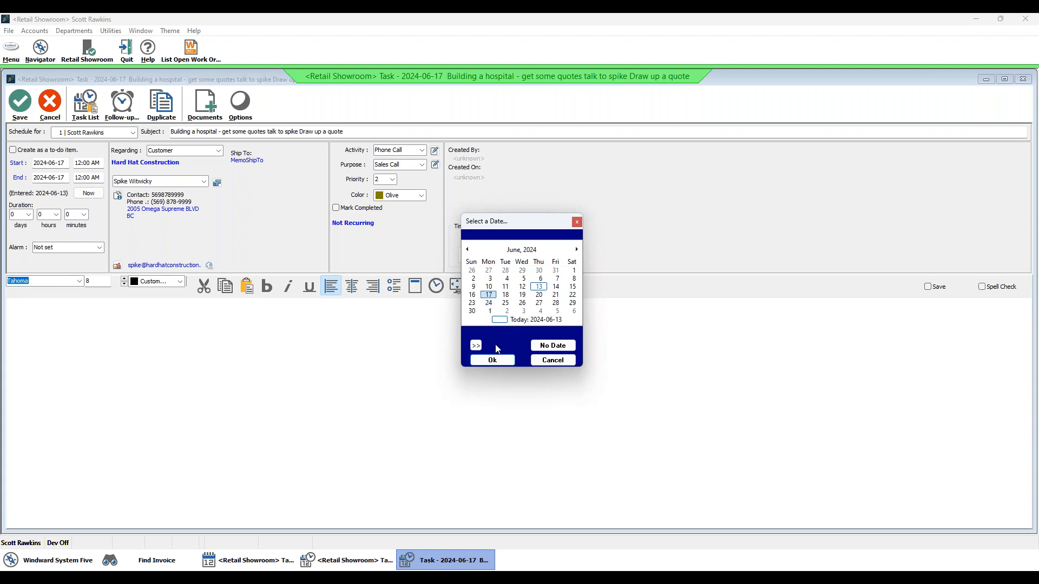
left_click(492, 361)
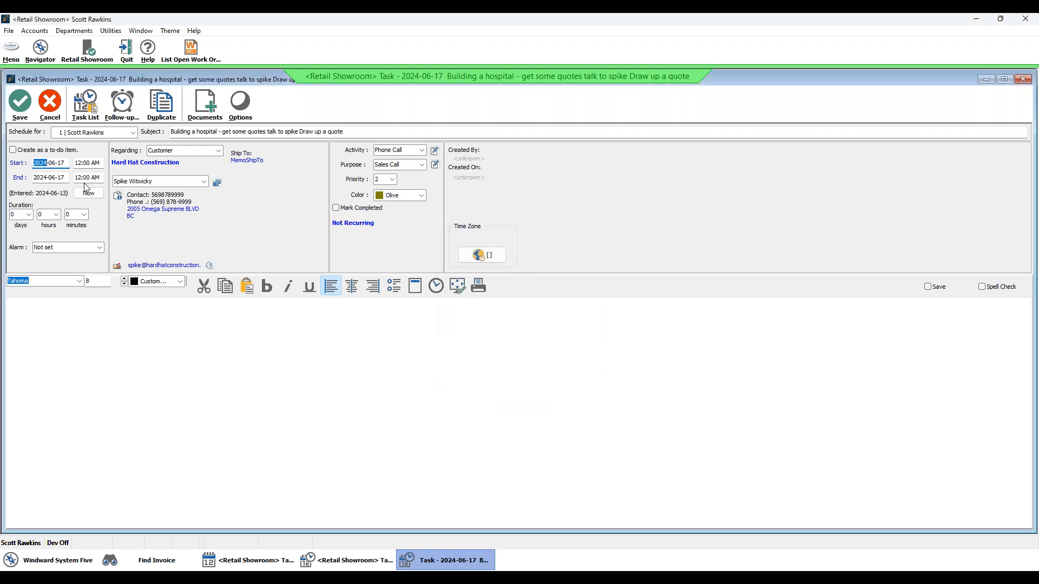
left_click(58, 216)
left_click(51, 225)
left_click(86, 162)
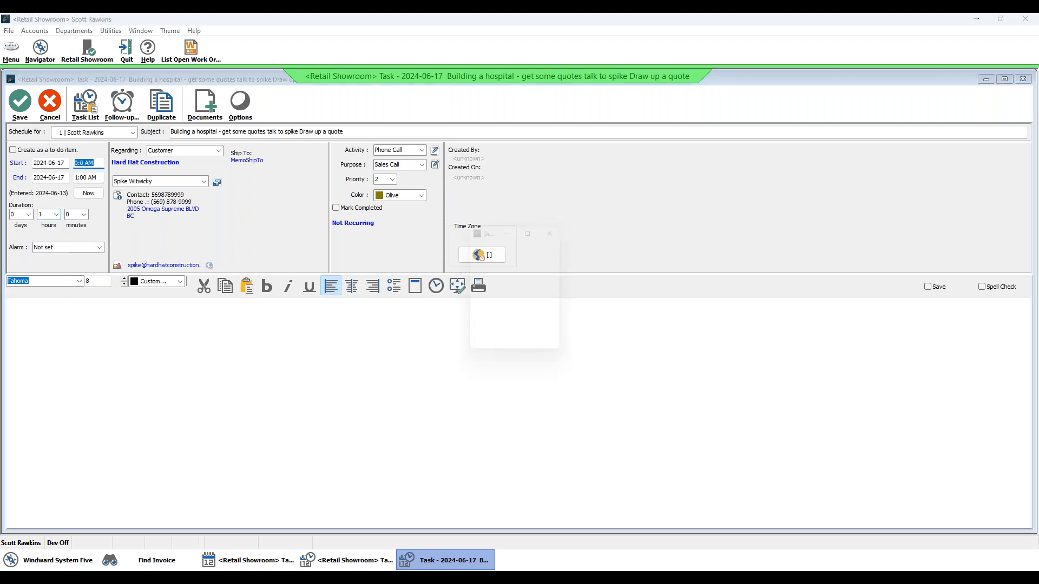
left_click(536, 302)
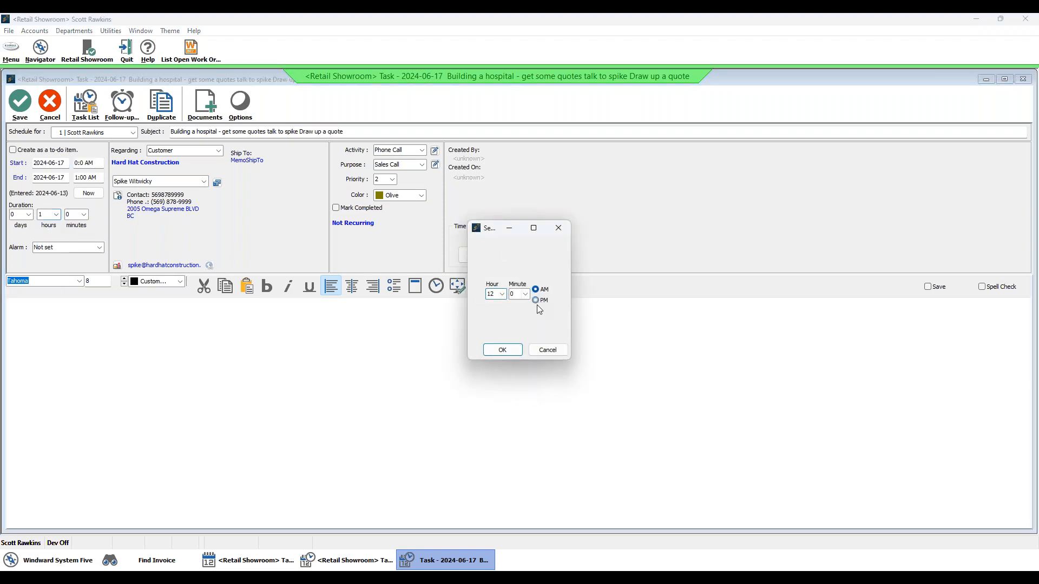
left_click(514, 352)
Set the follow-up call's color to Purple, and save both it and the completed email task.
left_click(408, 196)
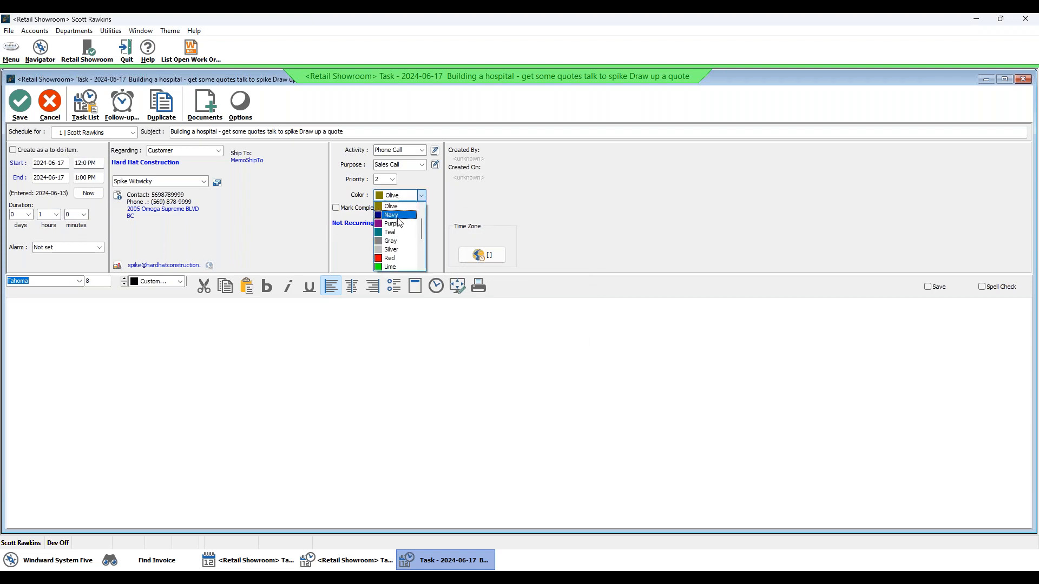
left_click(405, 224)
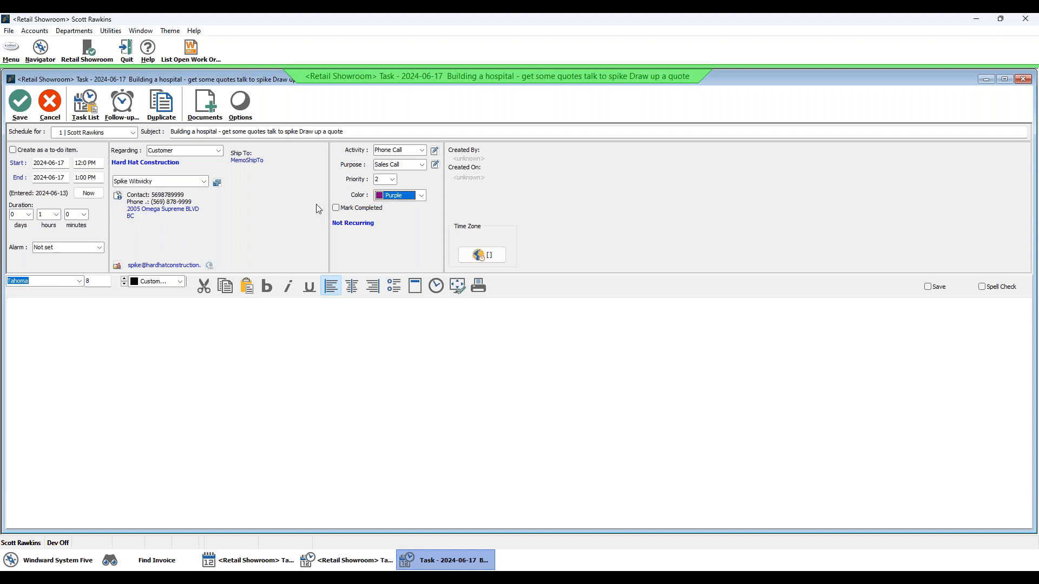
left_click(22, 103)
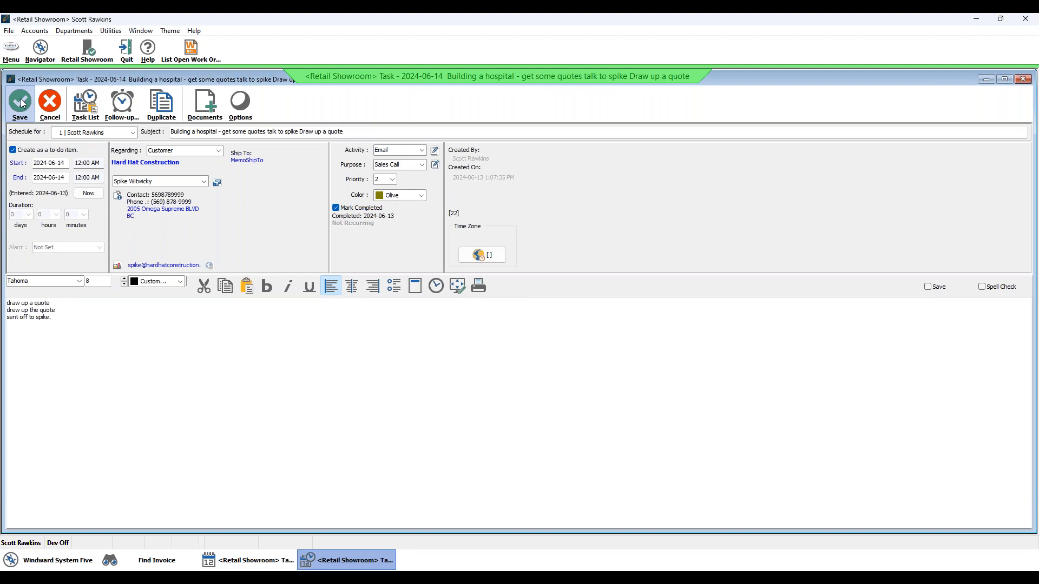
left_click(22, 103)
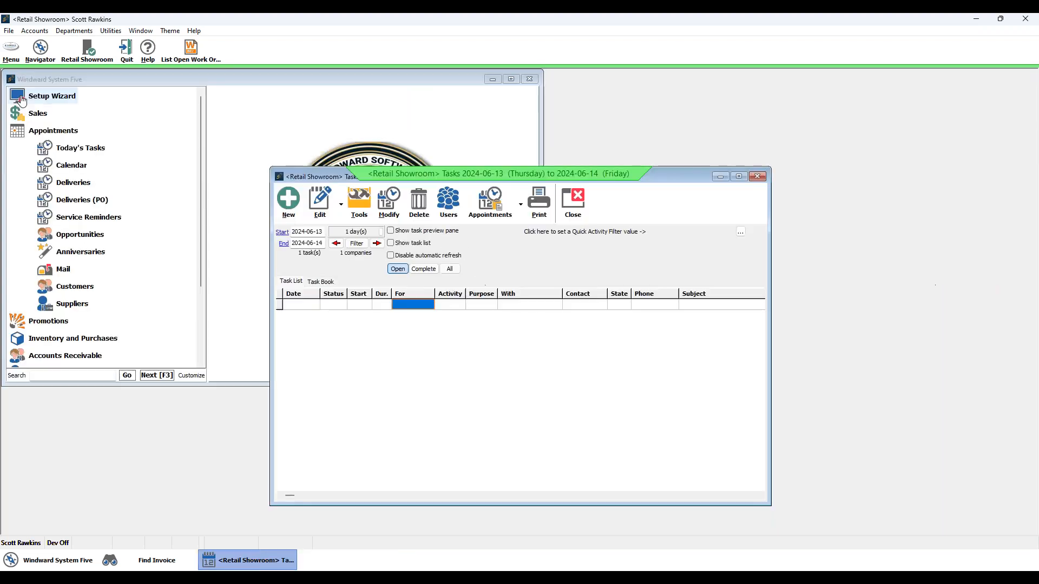
Close and reopen today's task list, and set its start and end dates to 2024-06-17.
left_click(738, 177)
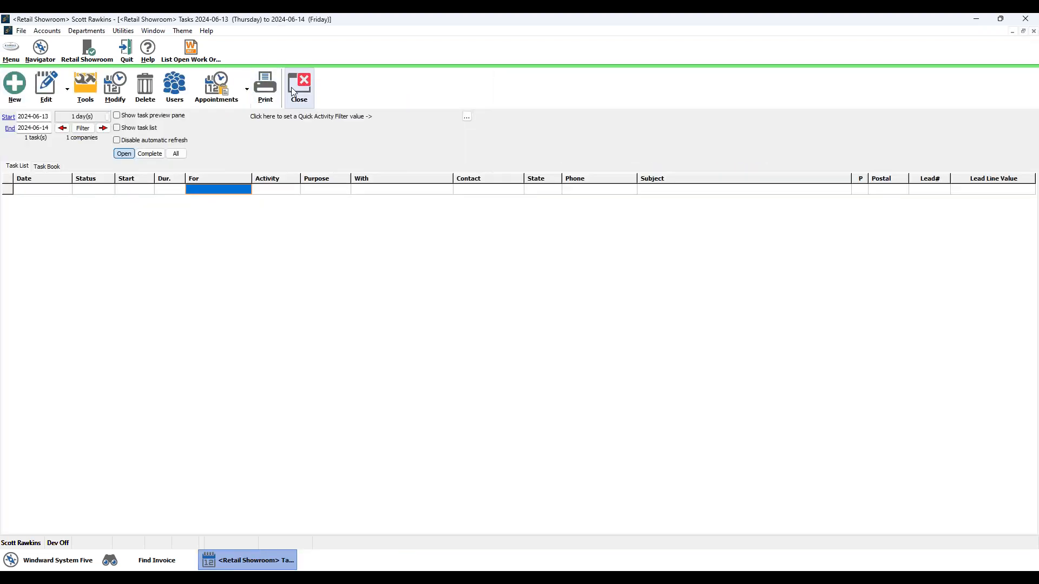
left_click(297, 92)
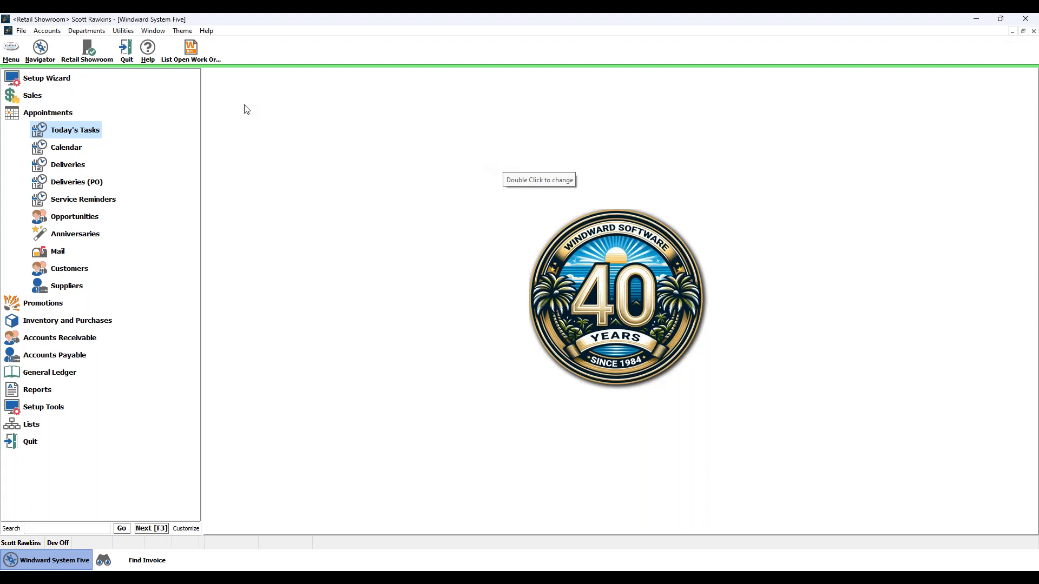
left_click(79, 135)
left_click(52, 144)
type("17")
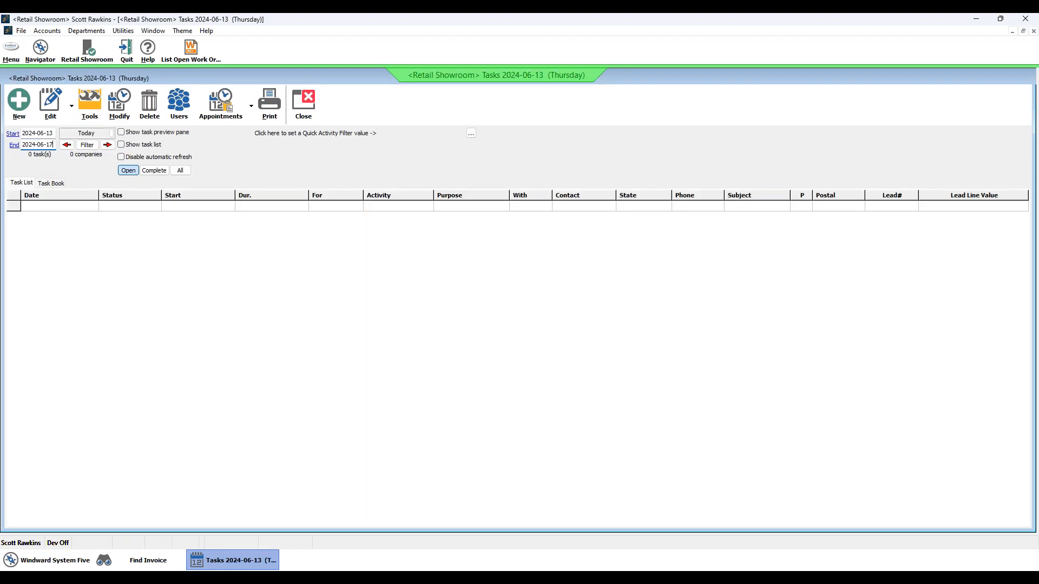
left_click(50, 133)
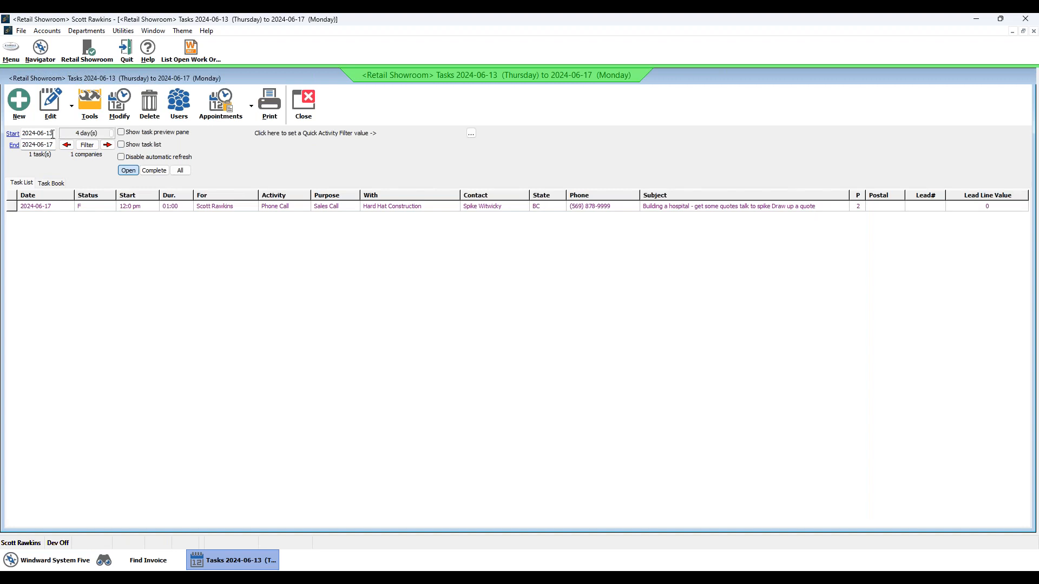
type("17")
double_click(58, 209)
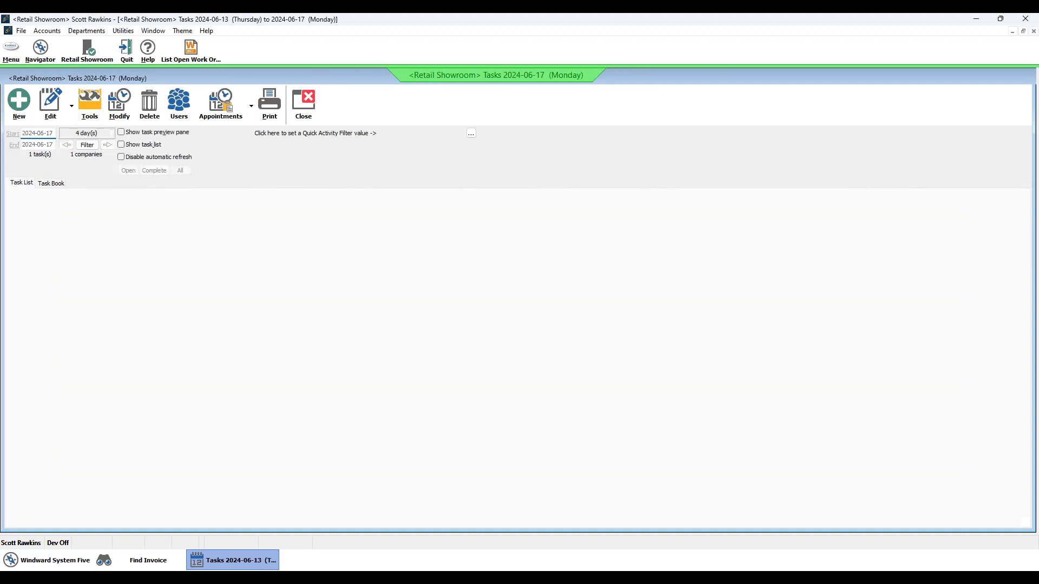
key("Escape")
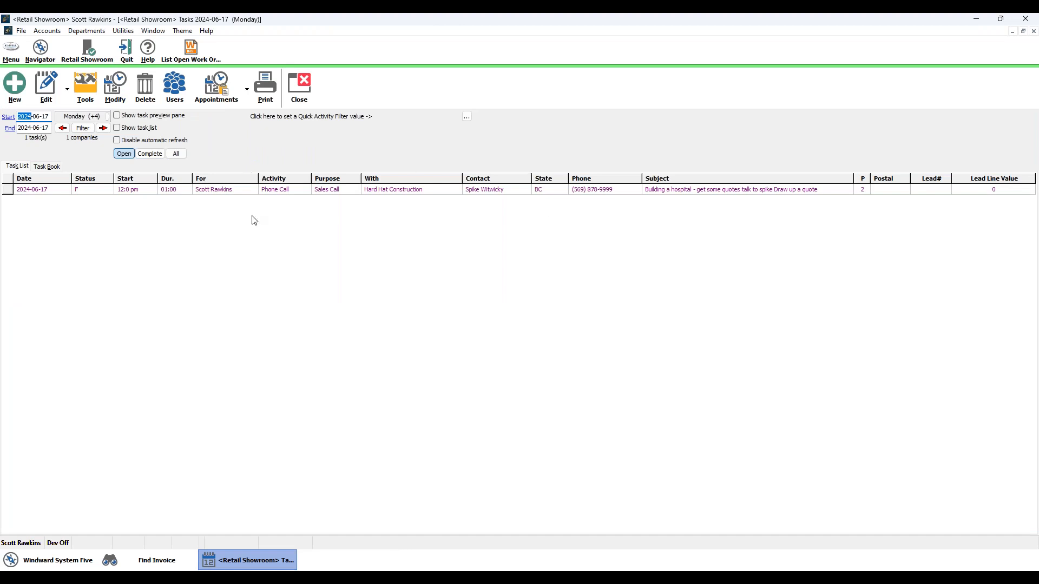
Show the 2024-06-17 tasks as a task book and open the noon Hard Hat Construction phone call.
left_click(175, 192)
left_click(47, 166)
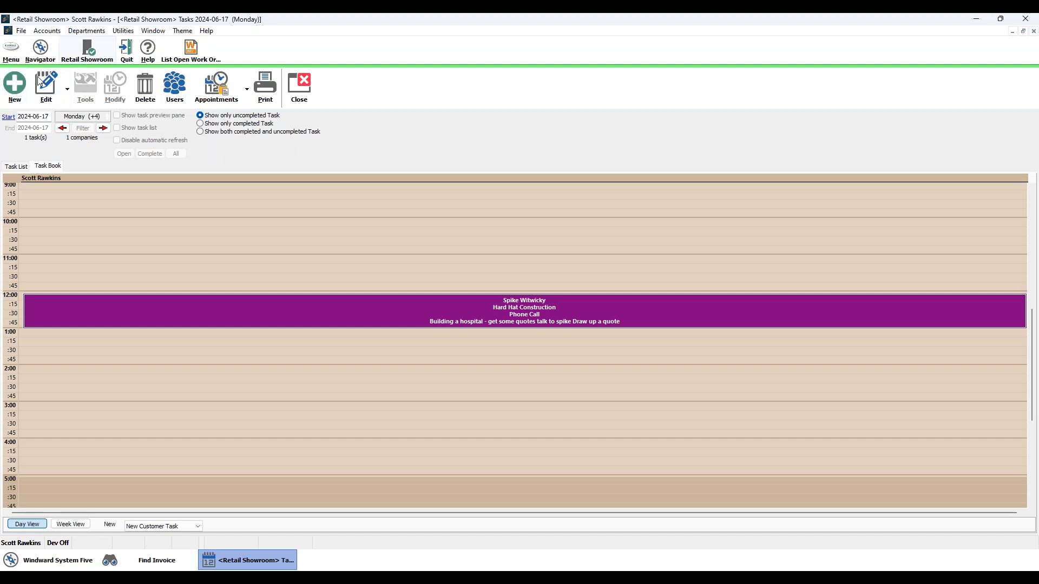
left_click(16, 166)
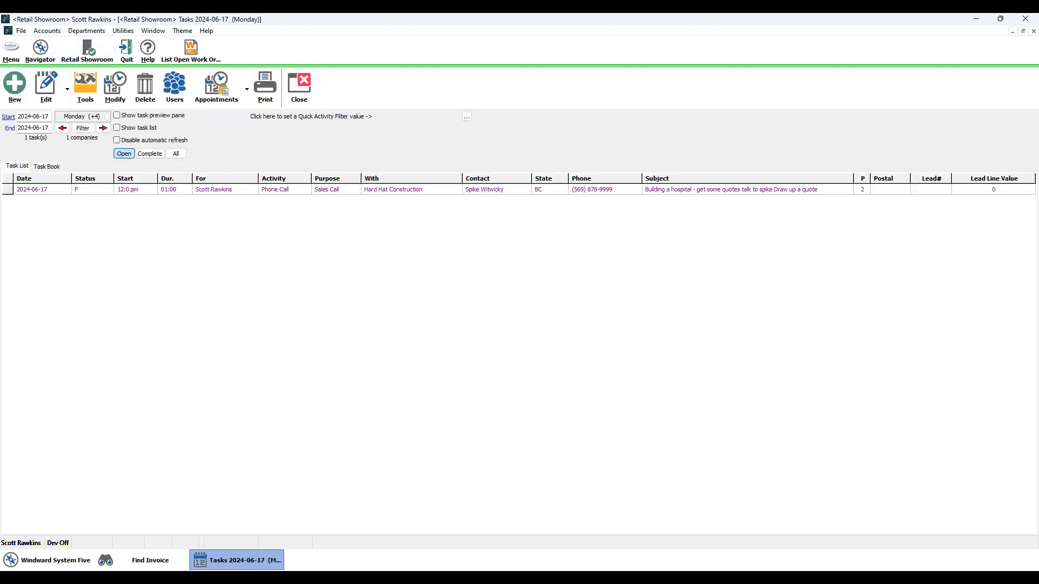
left_click(46, 166)
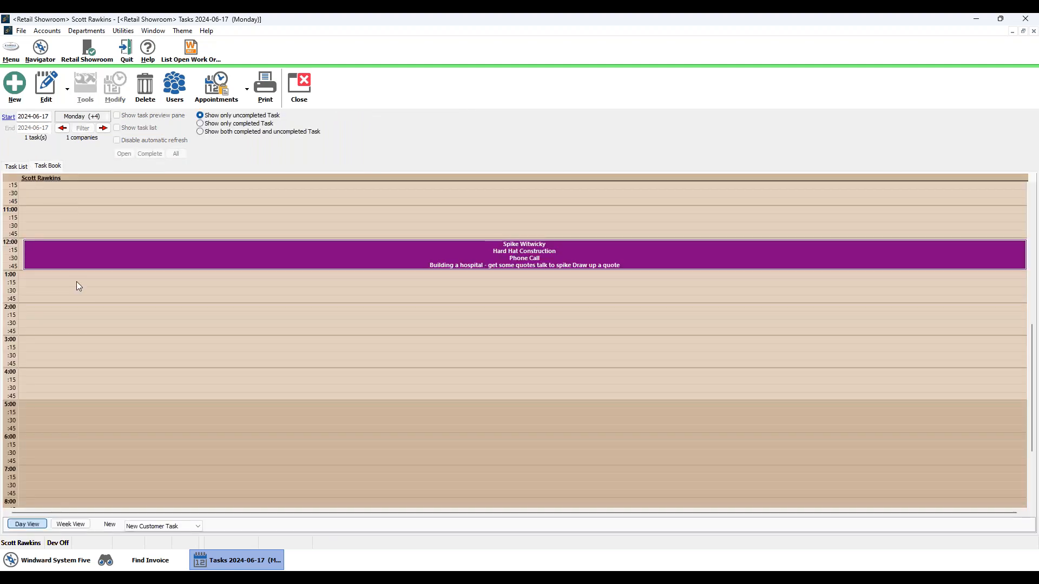
double_click(133, 255)
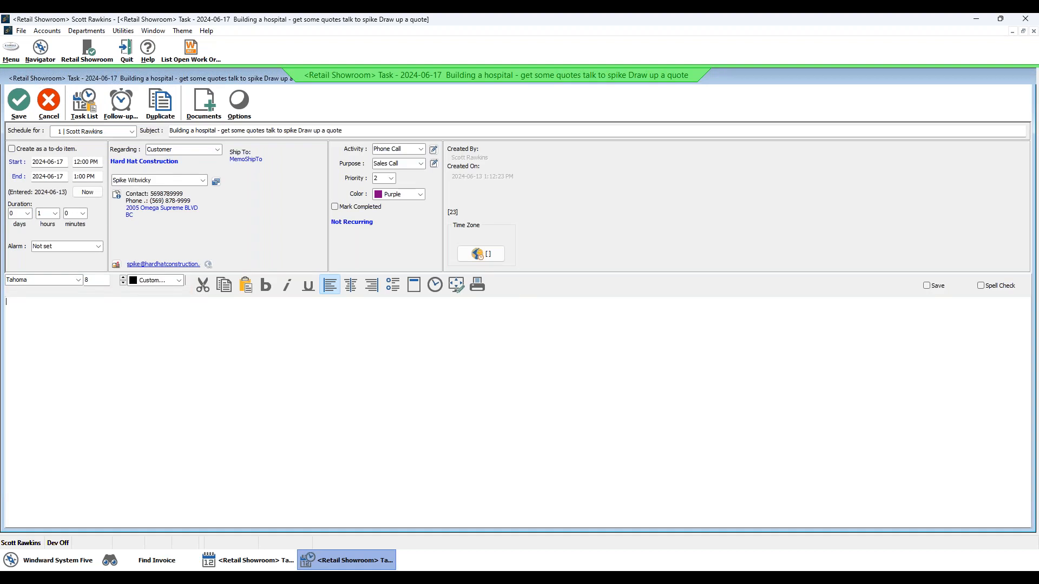
Note that pricing was reviewed with the contact and "he asked for 3 quotes.", and mark the phone call completed.
left_click(149, 331)
type("a")
key("BackSpace")
type("reviewed competiti")
key("BackSpace")
key("BackSpace")
key("BackSpace")
key("BackSpace")
key("BackSpace")
key("BackSpace")
key("BackSpace")
type("pricing with ")
type("spoi")
key("BackSpace")
type("ike")
key("Return")
type("he asked for ")
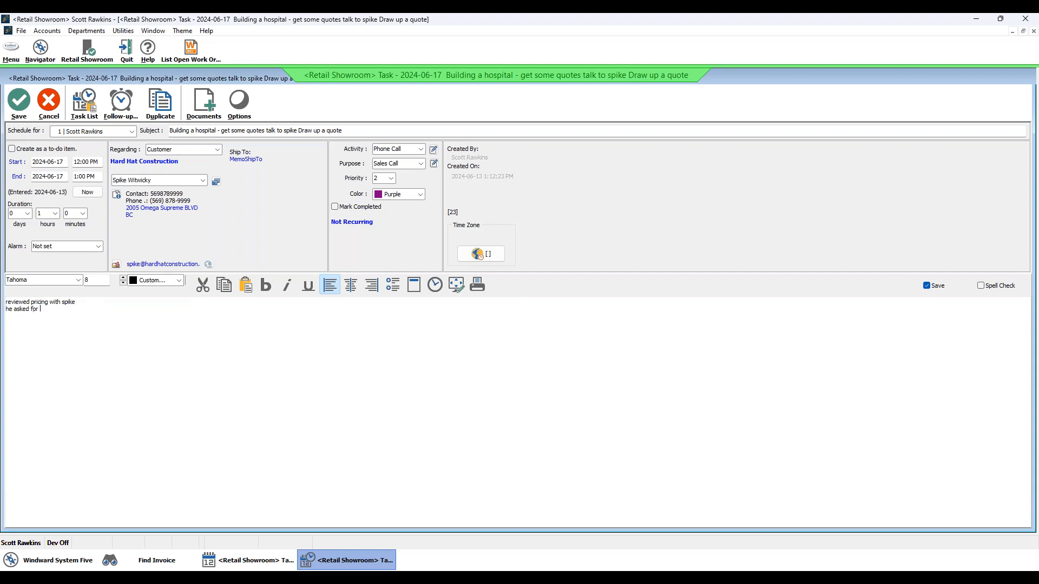
type("3 quotes.")
left_click(334, 206)
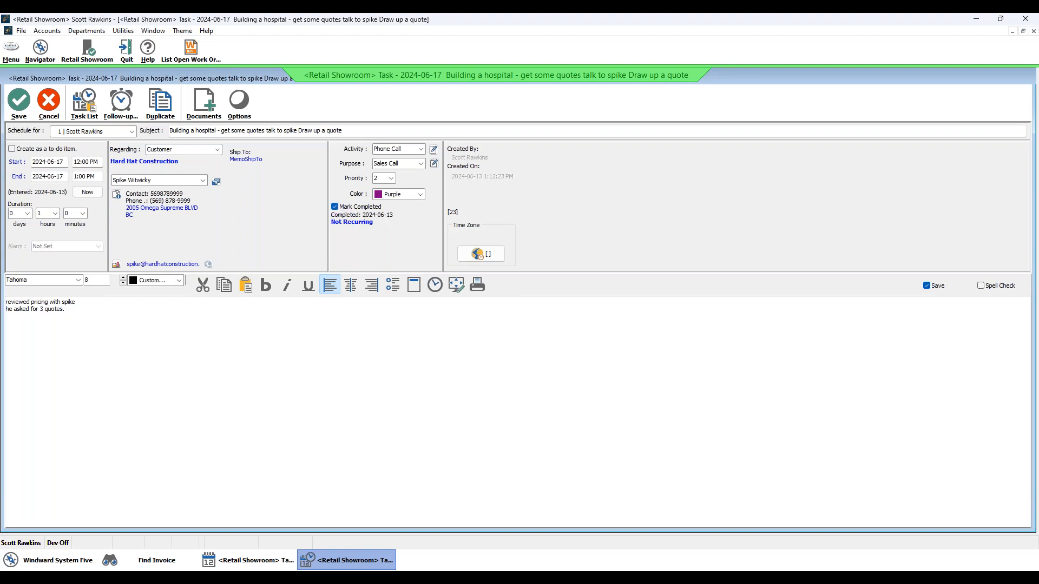
Create another follow-up from the completed phone call with the start date 2024-06-21.
left_click(121, 102)
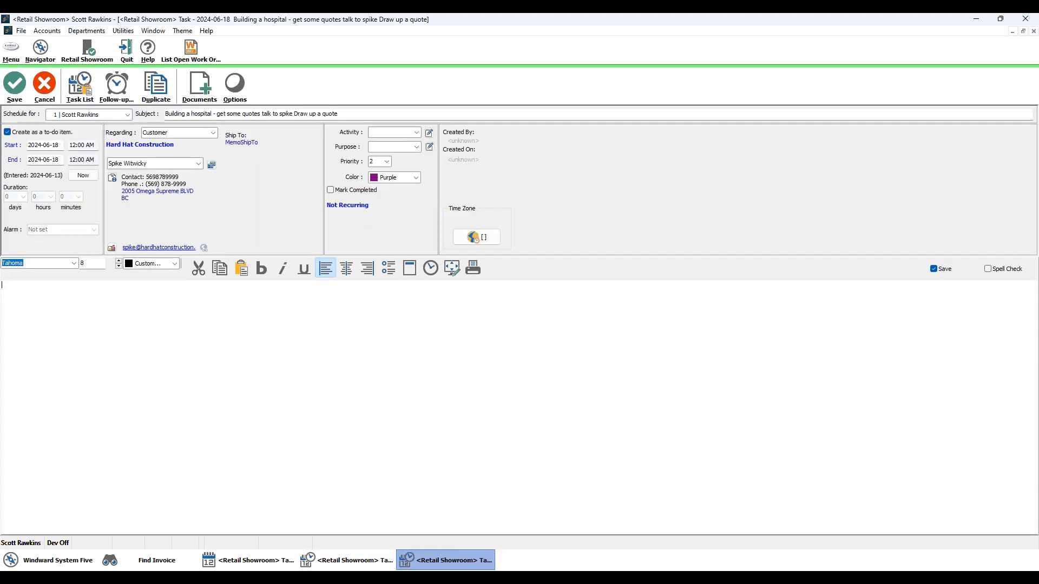
left_click(58, 145)
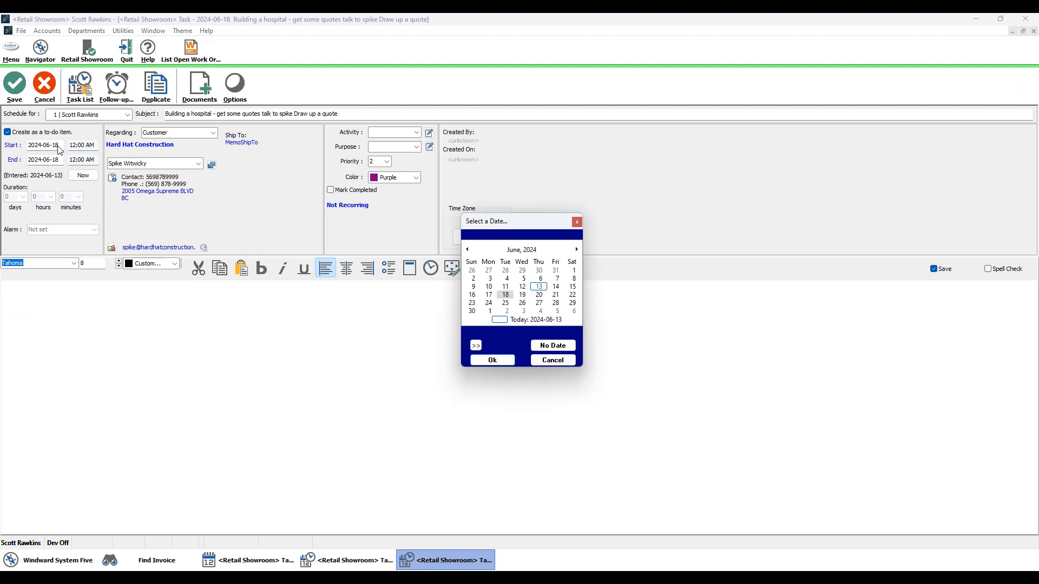
left_click(555, 295)
left_click(492, 360)
left_click(133, 364)
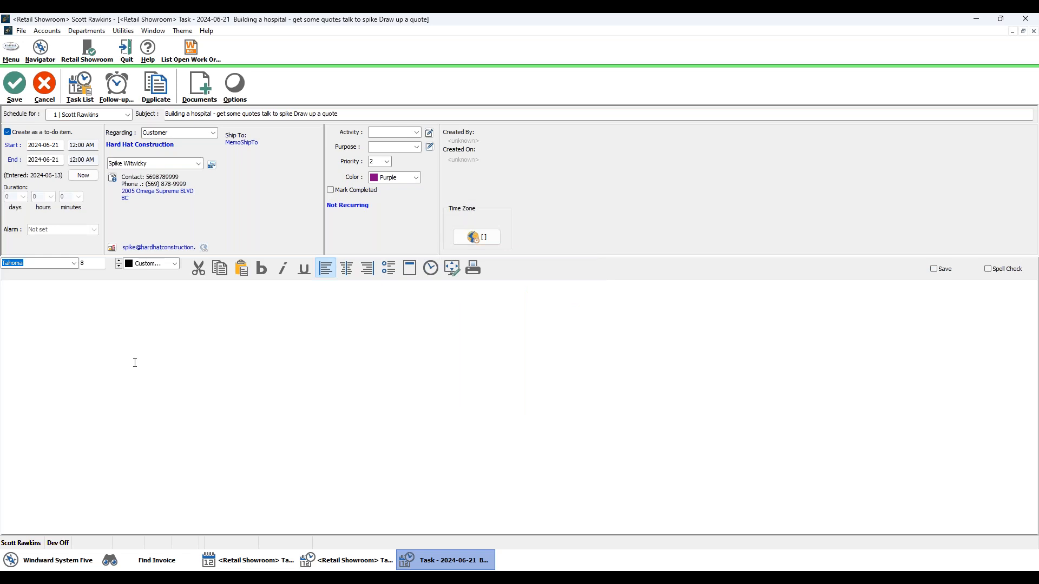
Give the new follow-up the activity Phone Call and purpose Sales Call, and save it and the completed call.
left_click(417, 134)
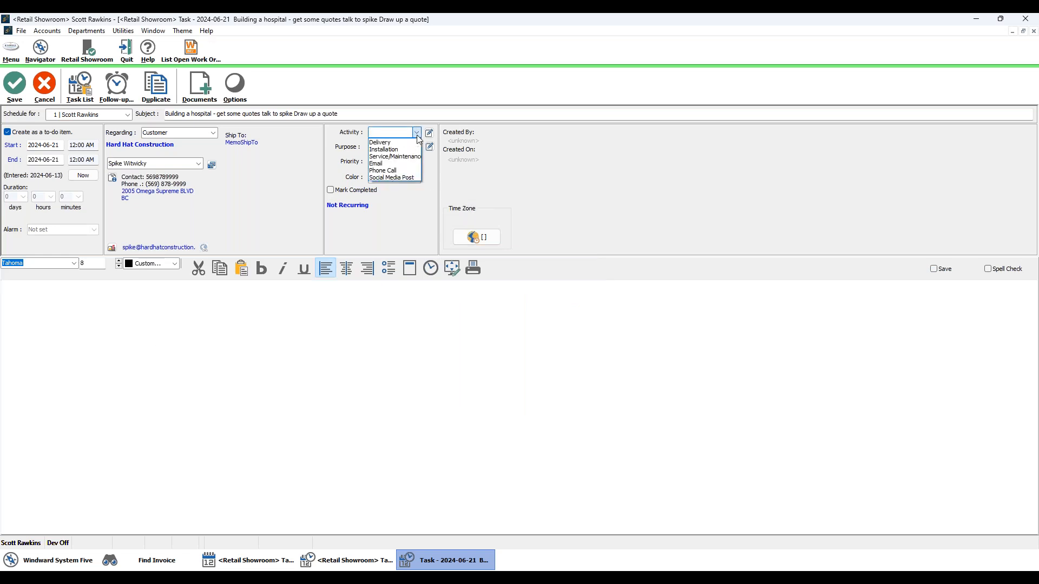
left_click(399, 170)
left_click(410, 149)
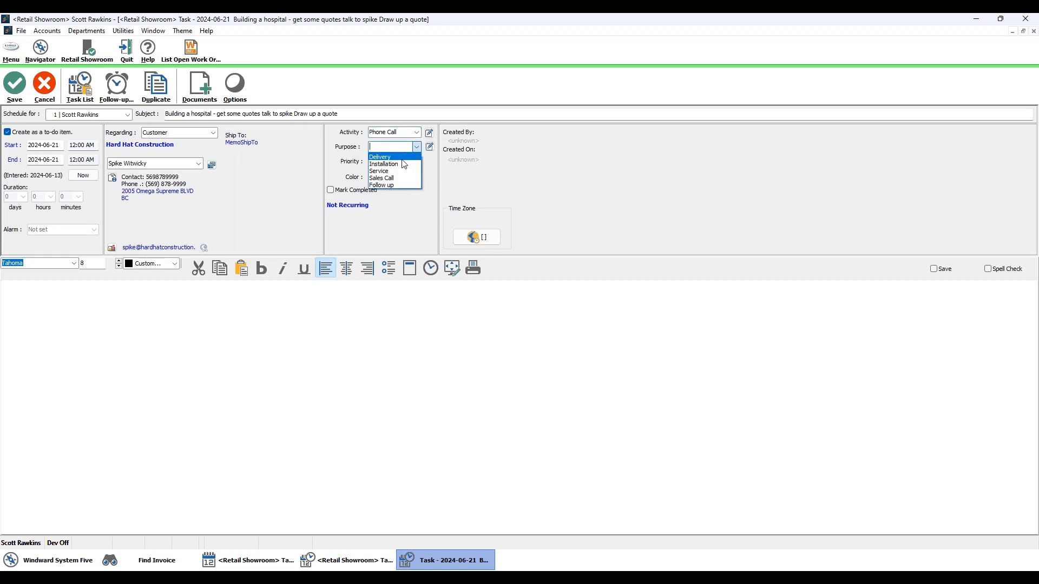
left_click(398, 179)
left_click(413, 316)
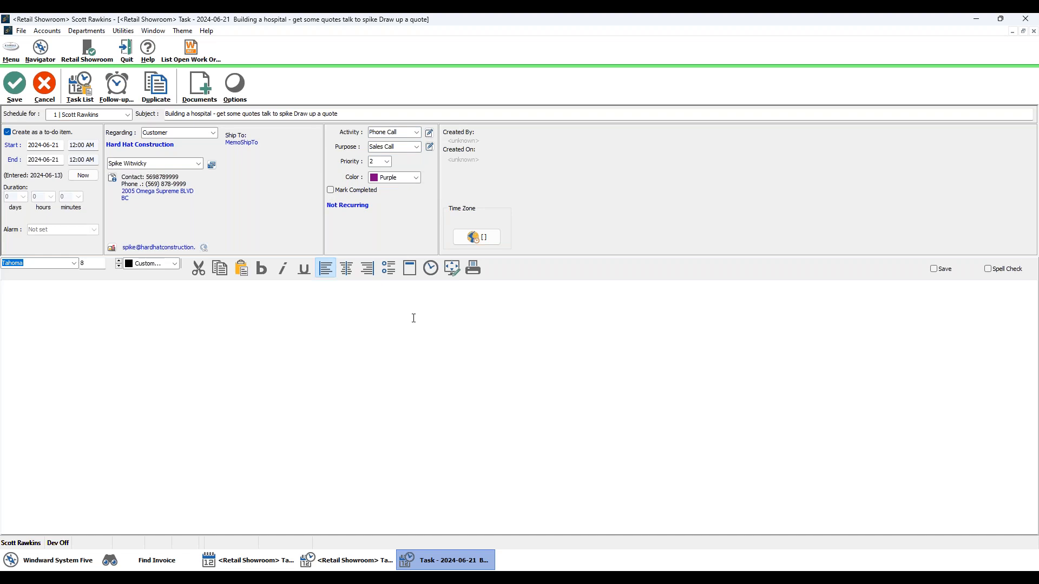
left_click(15, 86)
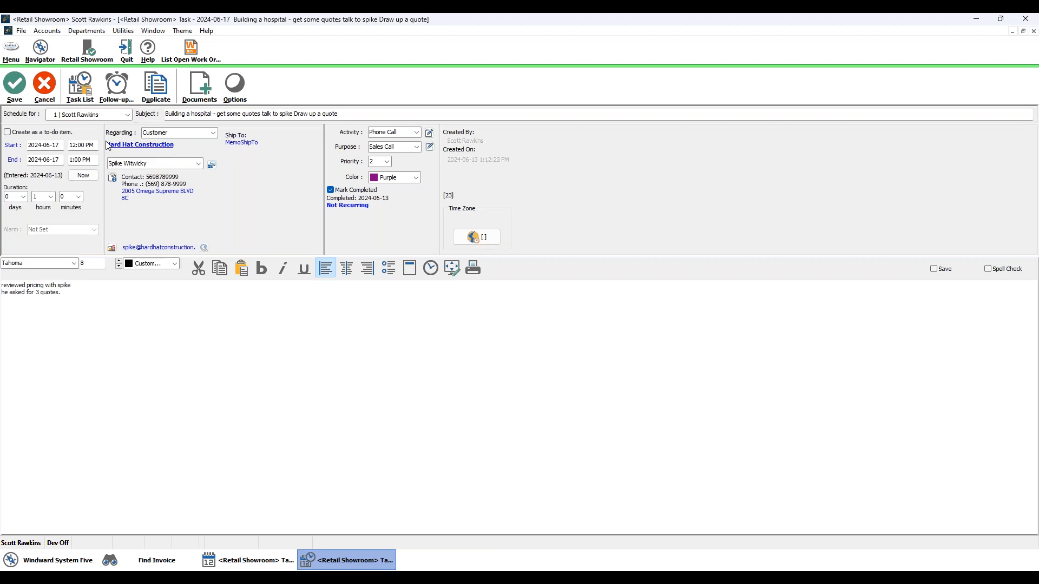
left_click(6, 81)
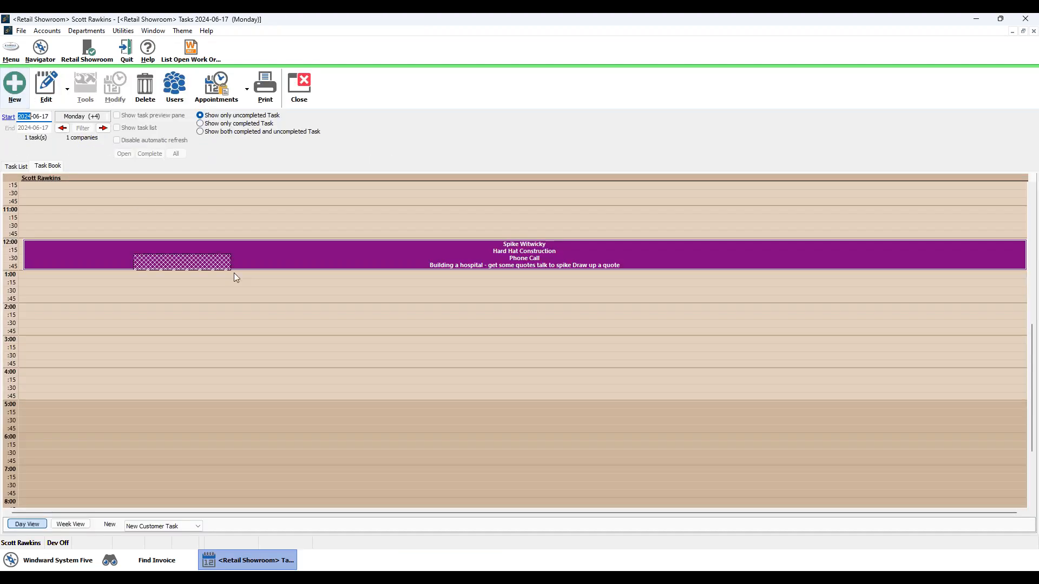
left_click_drag(234, 273, 332, 353)
right_click(302, 297)
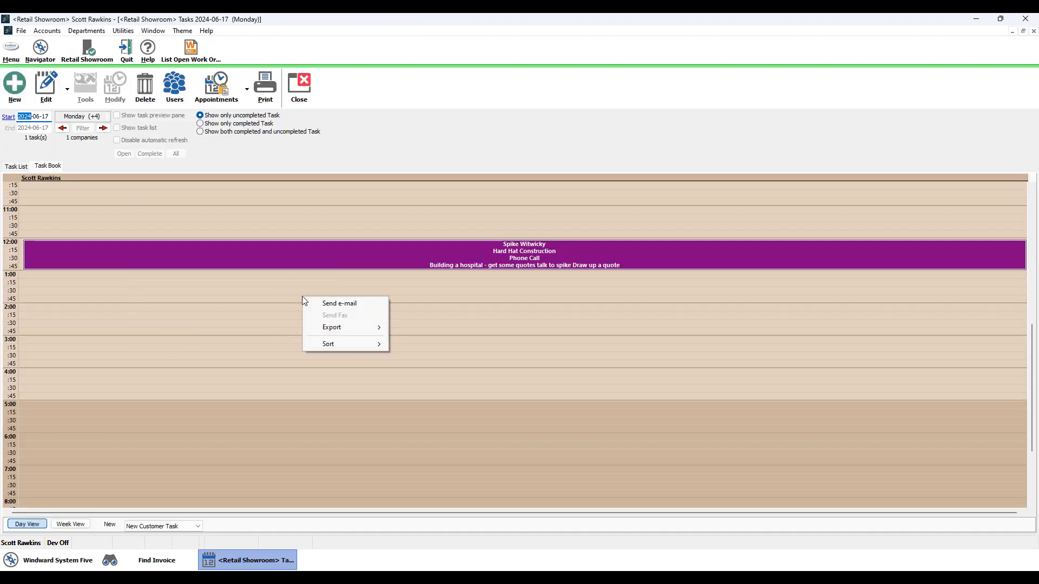
left_click(436, 285)
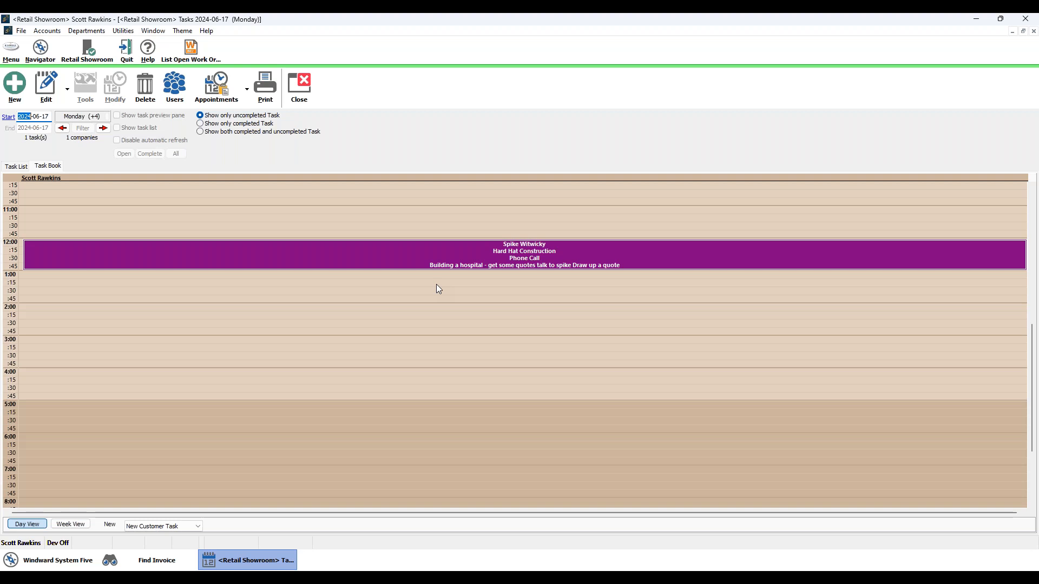
Open Hard Hat Construction's customer record from the noon phone call and review its history comments.
double_click(446, 252)
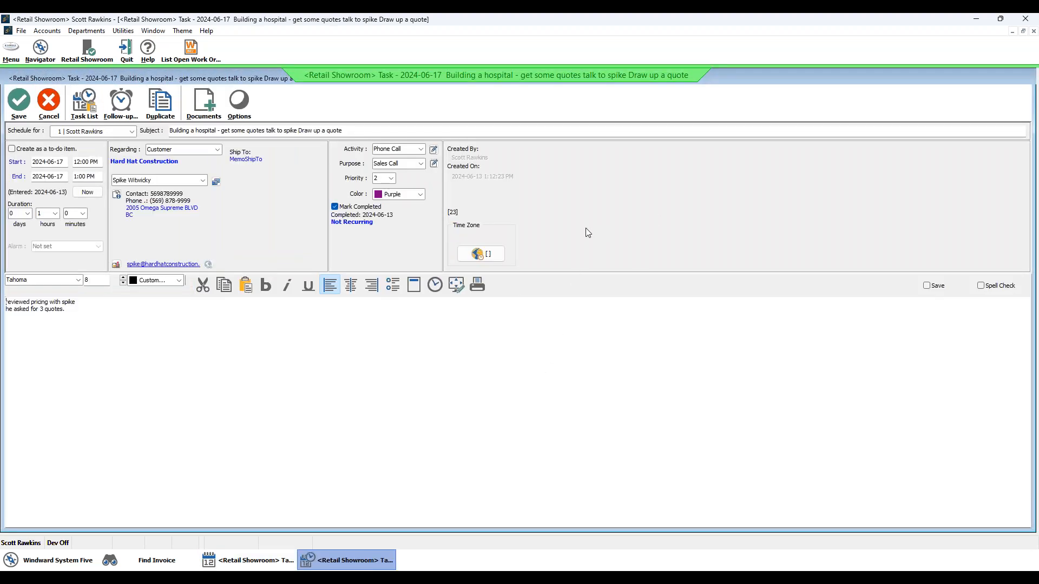
left_click(130, 163)
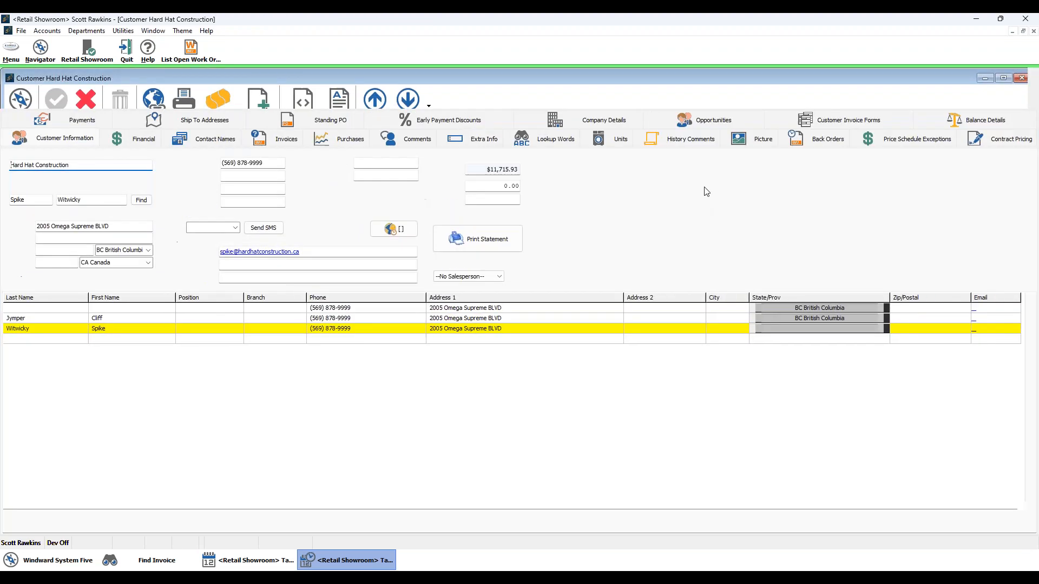
left_click(684, 163)
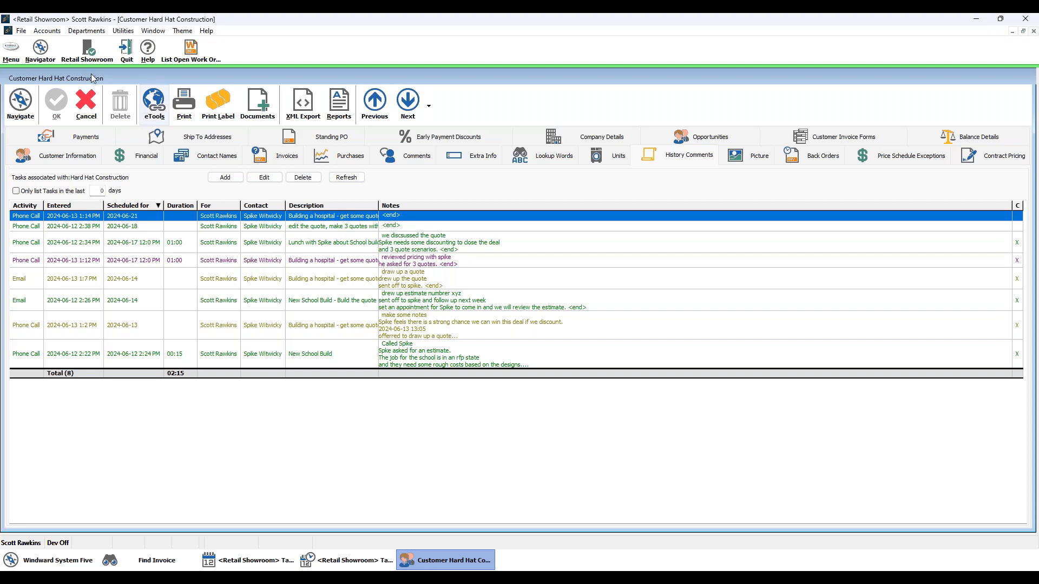
Bring up the Navigator over the customer record and maximize it.
left_click(15, 53)
left_click(43, 50)
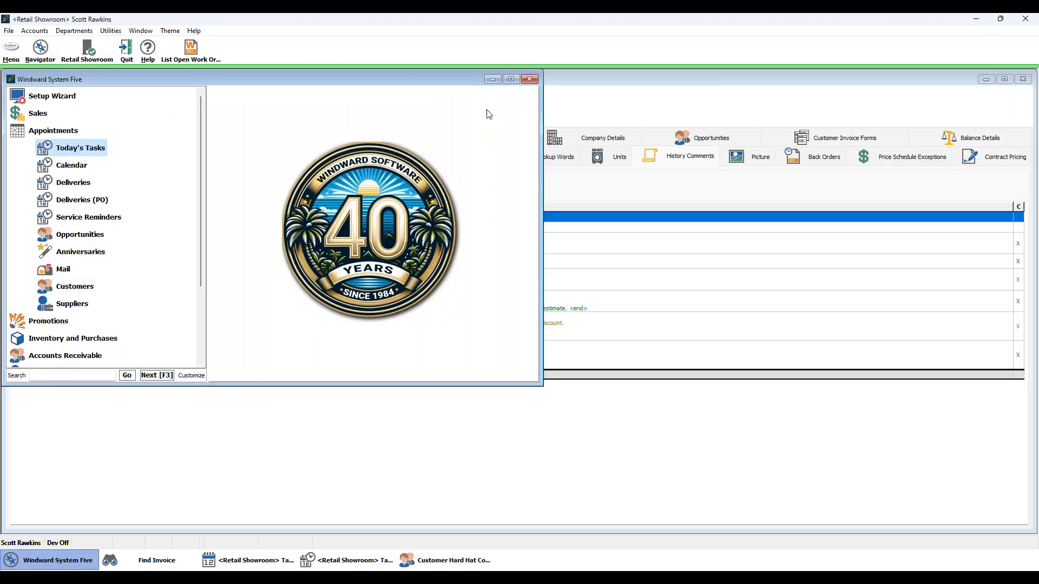
left_click(514, 78)
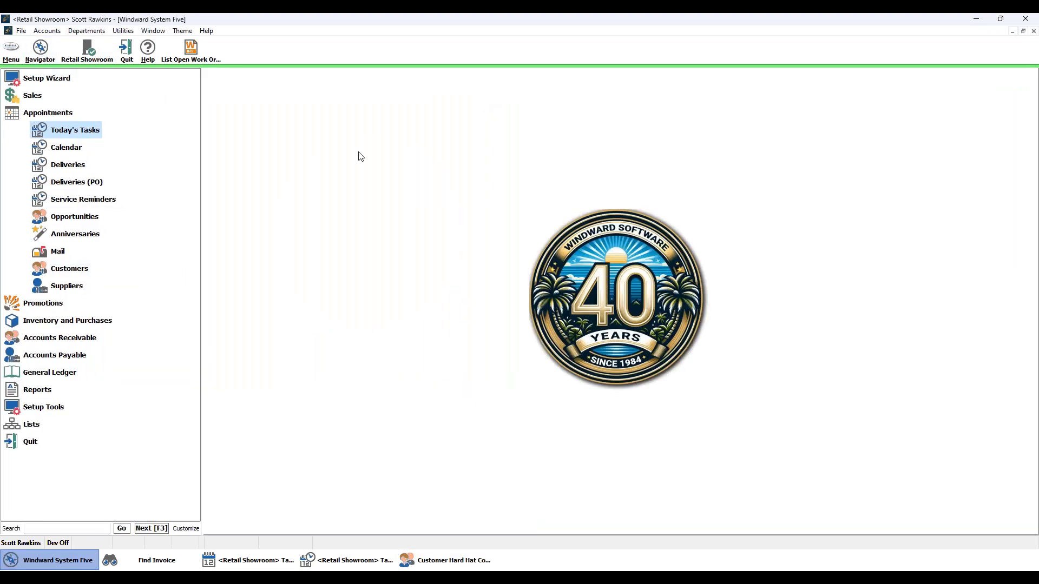
Customize the Navigator lists by adding Today's Tasks from Appointments to the Quick List, and save the changes.
left_click(186, 529)
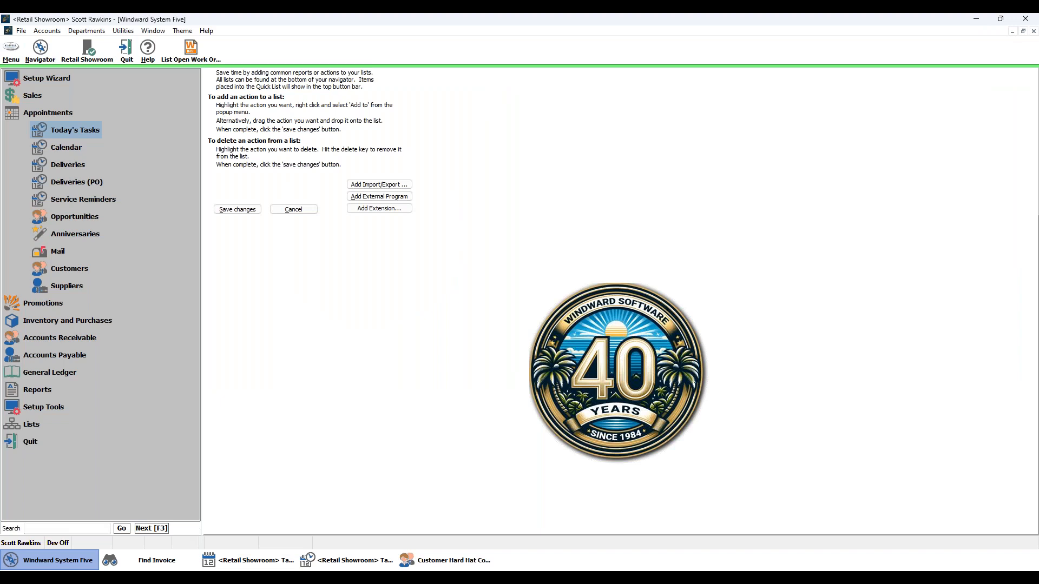
right_click(86, 131)
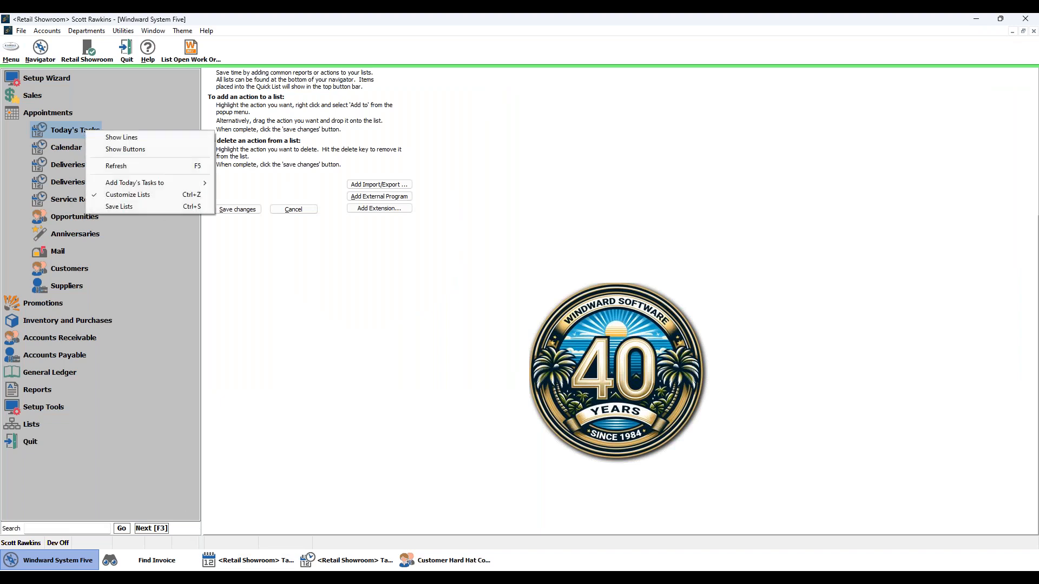
mouse_move(137, 184)
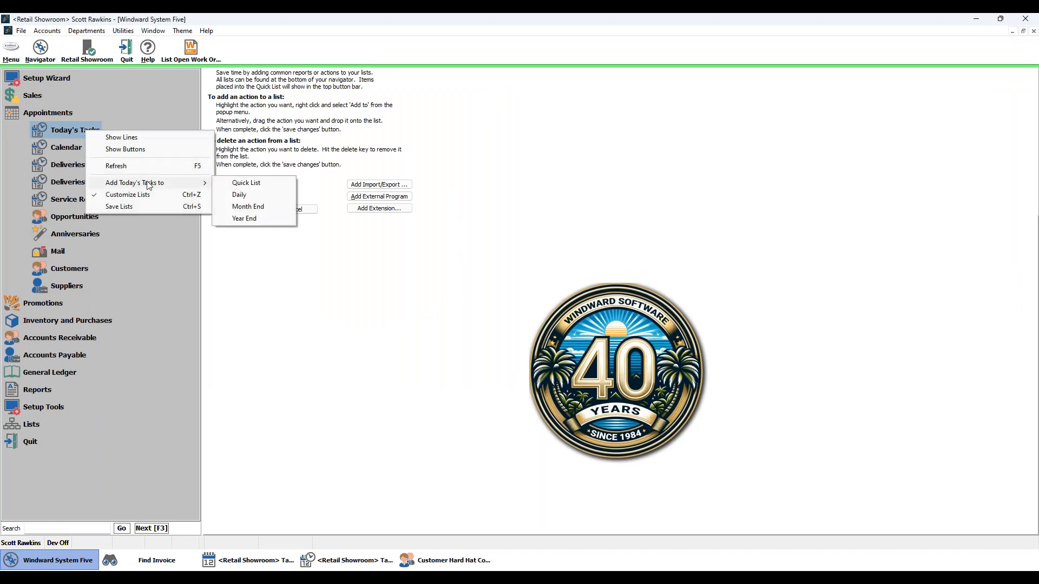
left_click(246, 182)
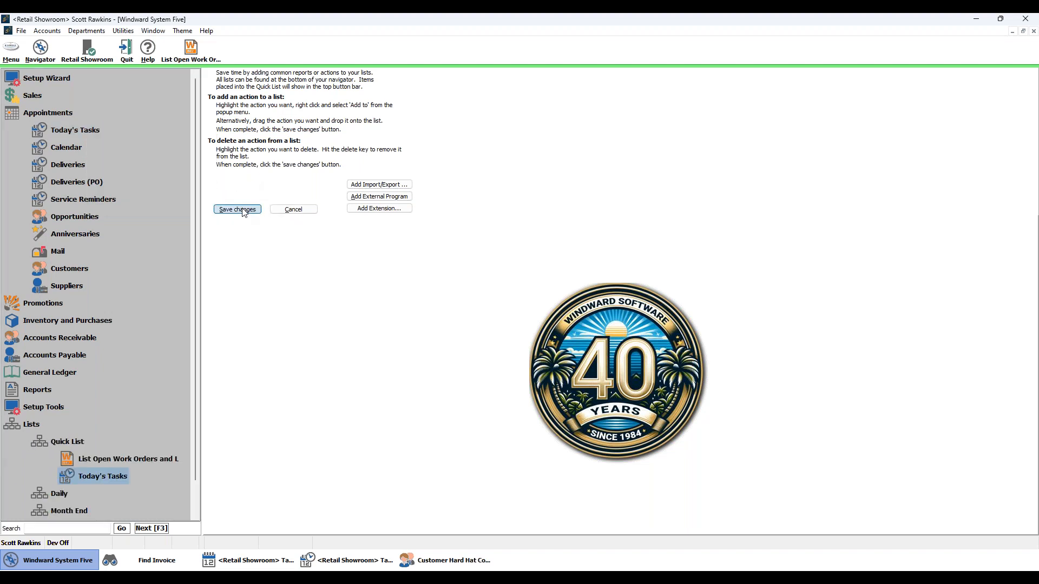
left_click(238, 209)
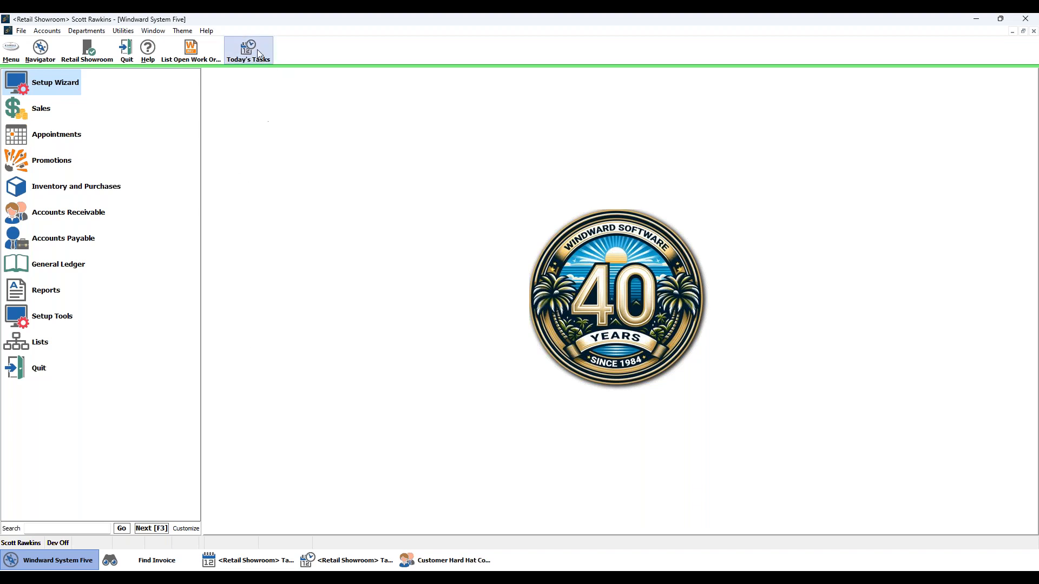
left_click(44, 58)
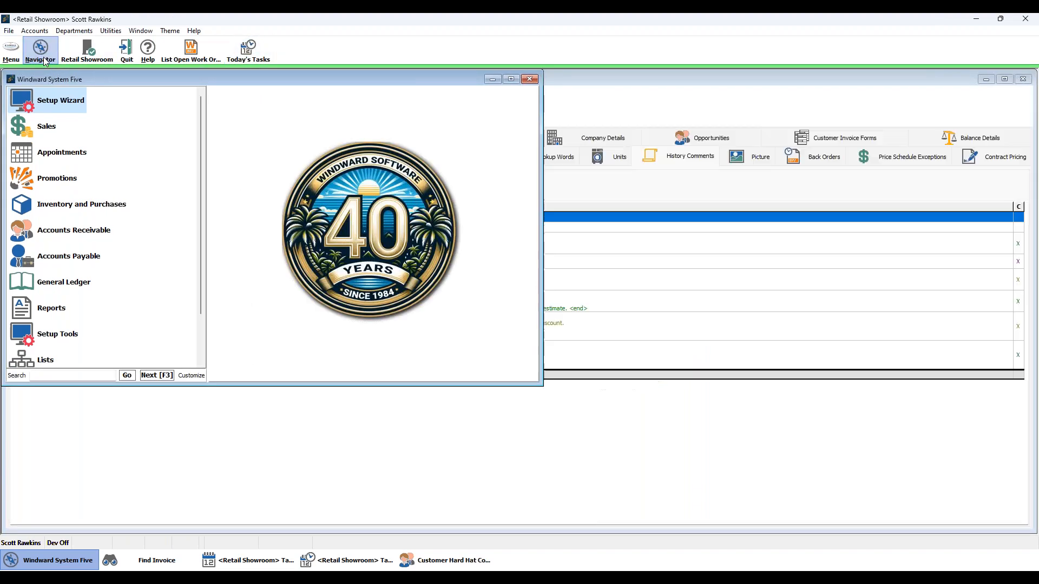
left_click(510, 79)
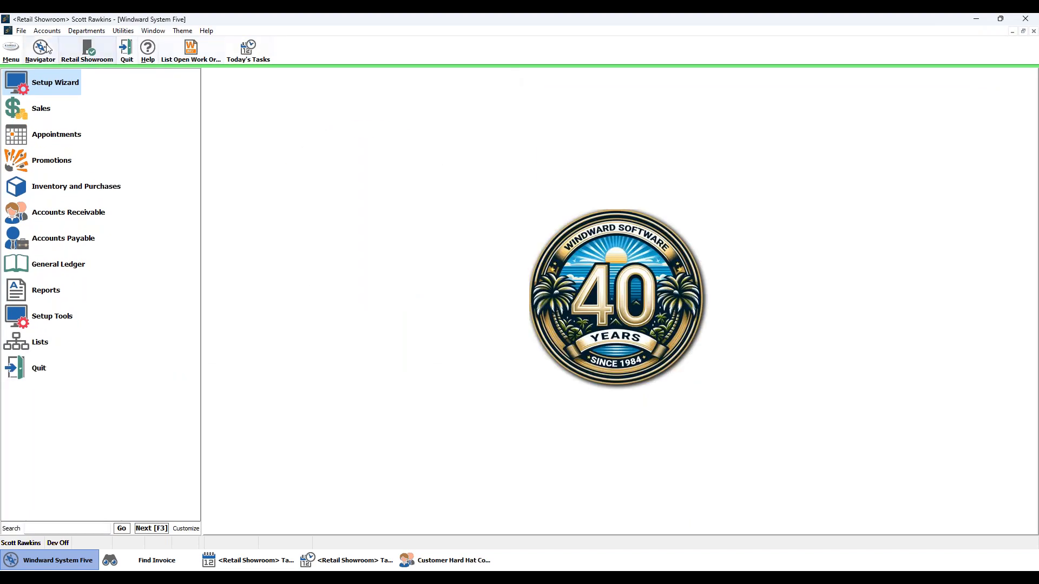
left_click(48, 48)
left_click(511, 79)
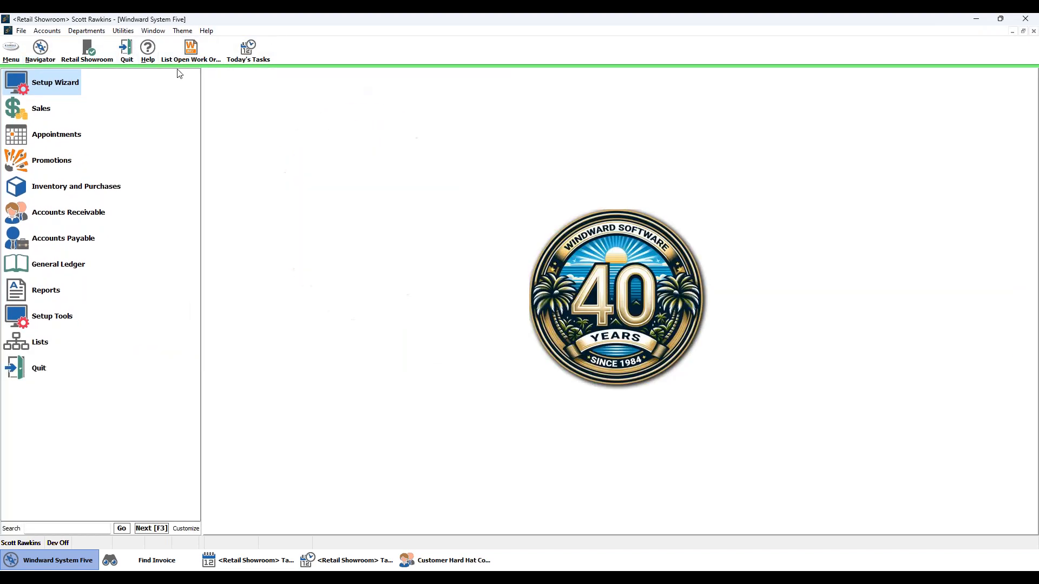
left_click(178, 527)
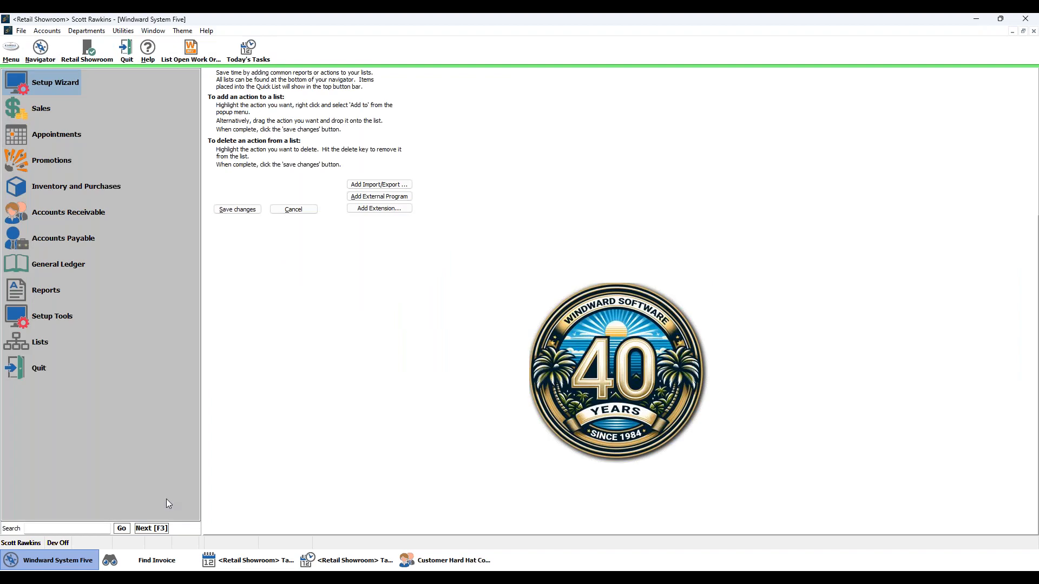
left_click(38, 132)
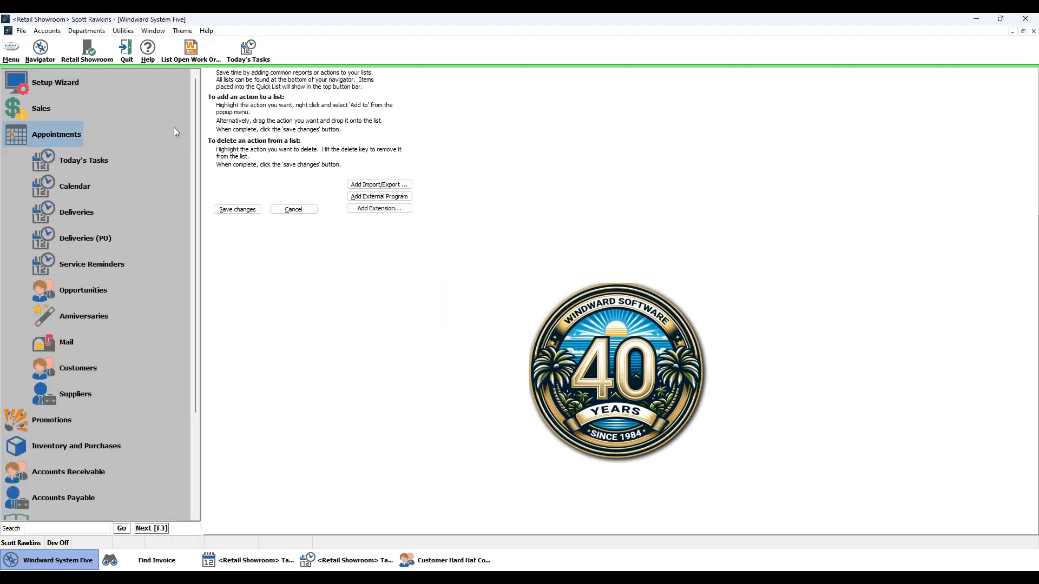
right_click(77, 161)
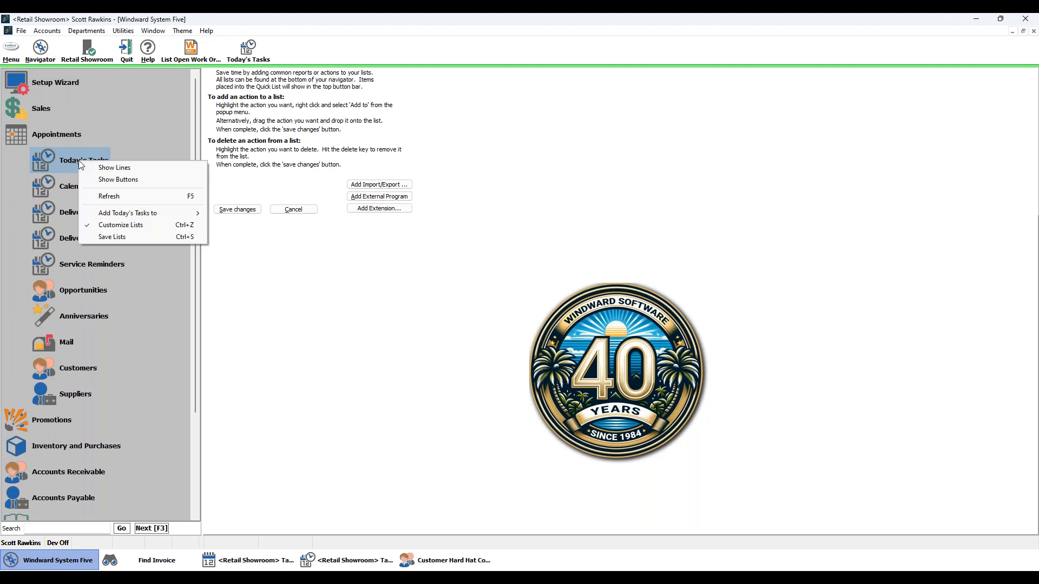
mouse_move(154, 215)
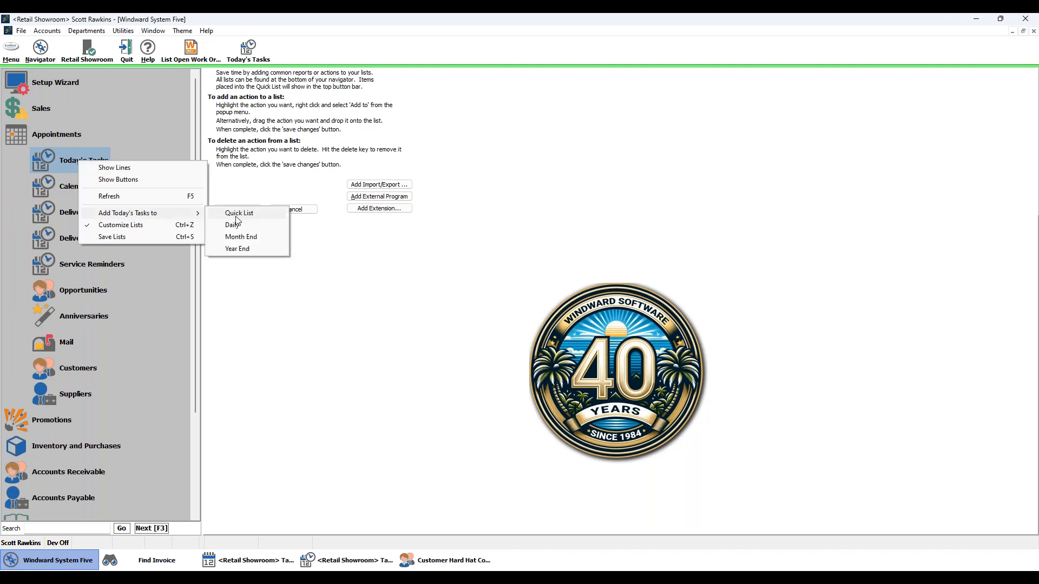
left_click(398, 268)
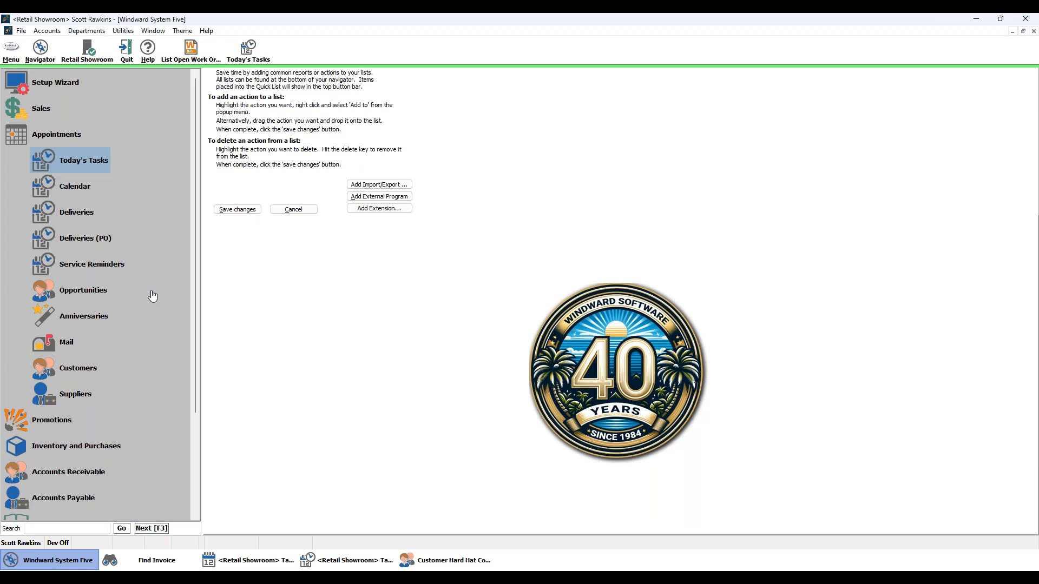
Open Today's Tasks from the Appointments section.
left_click(17, 55)
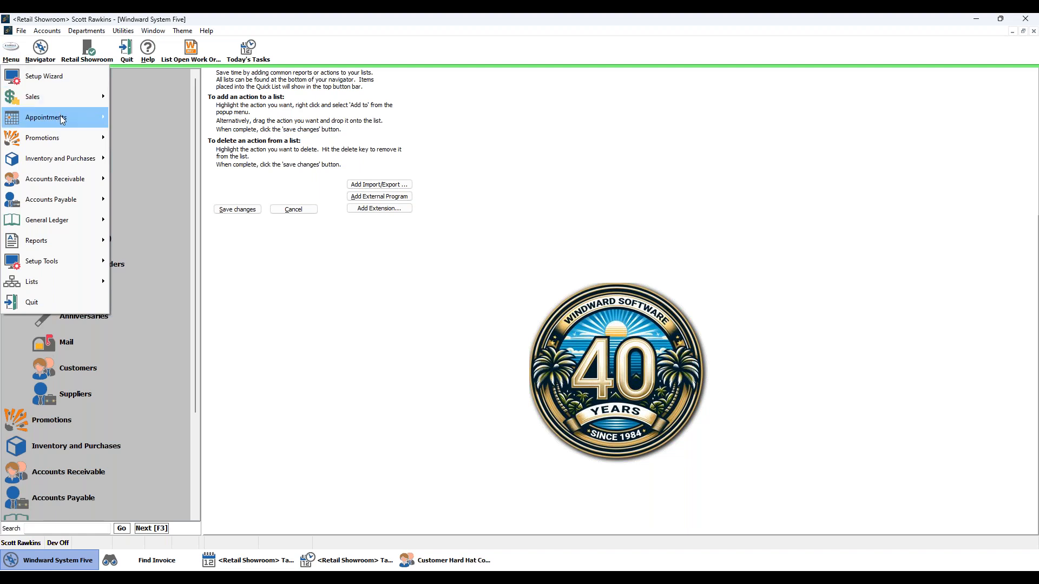
mouse_move(63, 120)
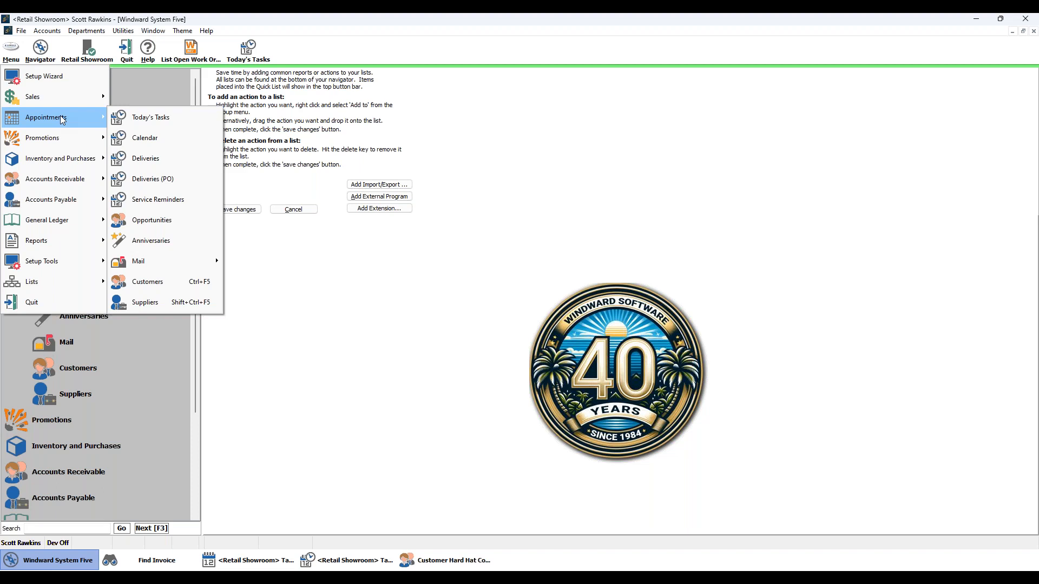
left_click(133, 120)
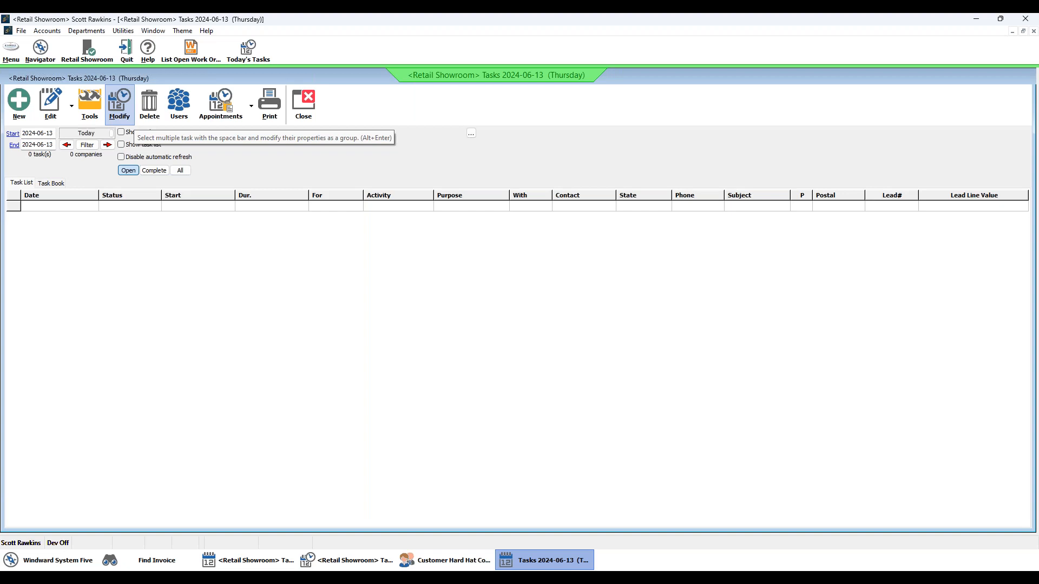
left_click(177, 108)
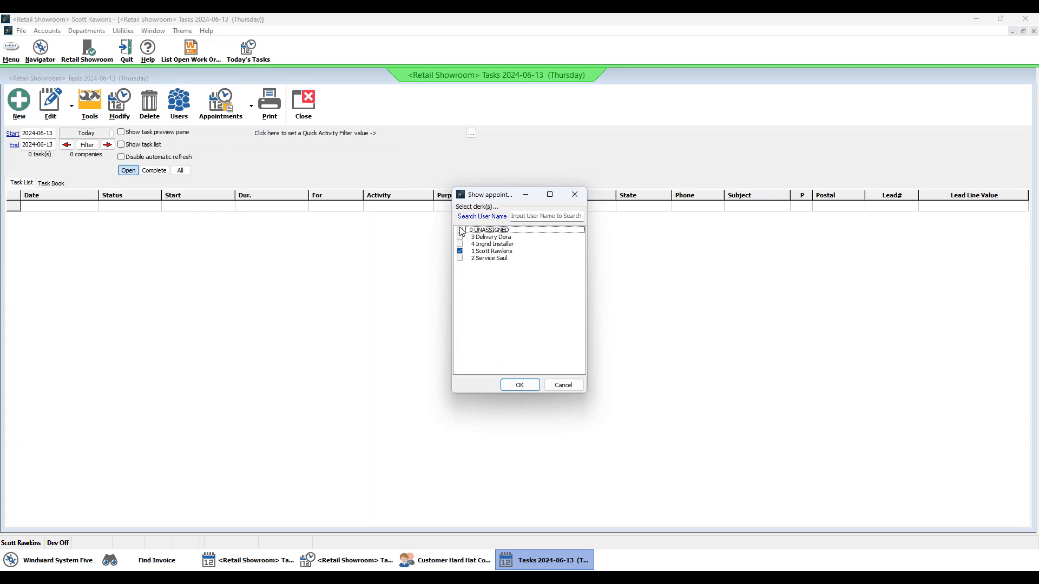
left_click(460, 258)
left_click(460, 244)
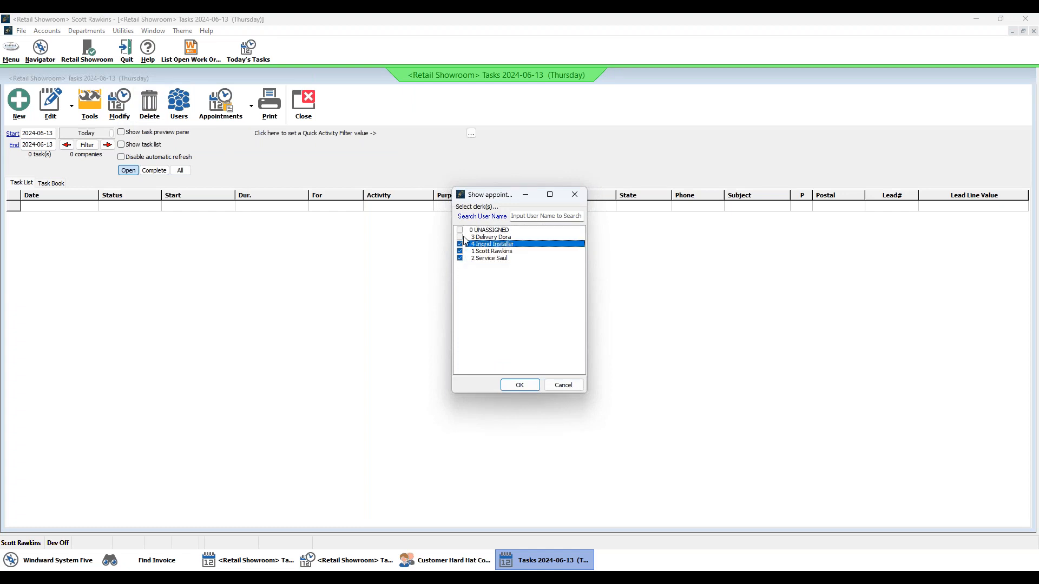
left_click(460, 237)
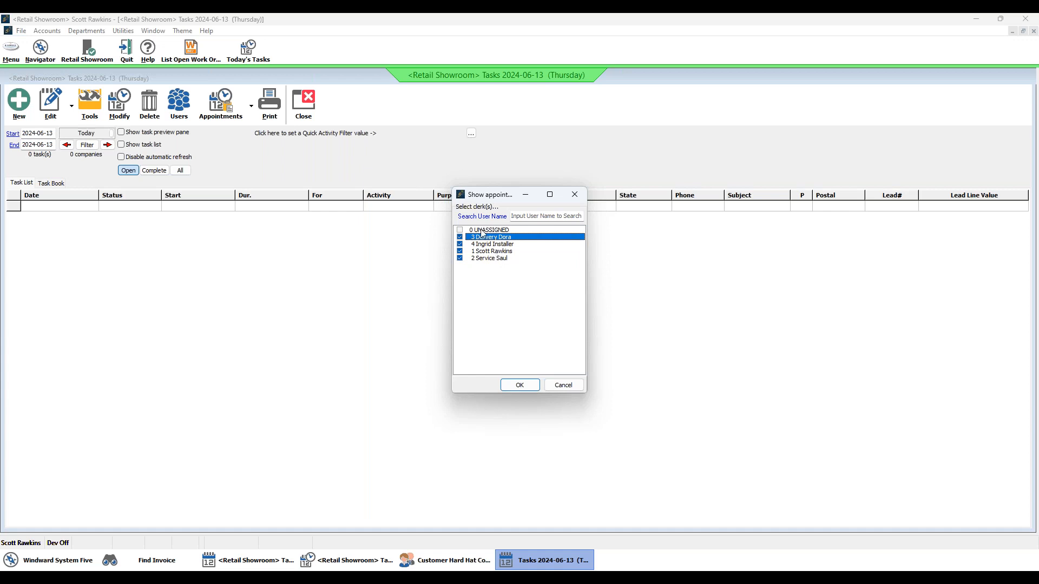
left_click(460, 258)
left_click(461, 244)
left_click(460, 237)
left_click(520, 384)
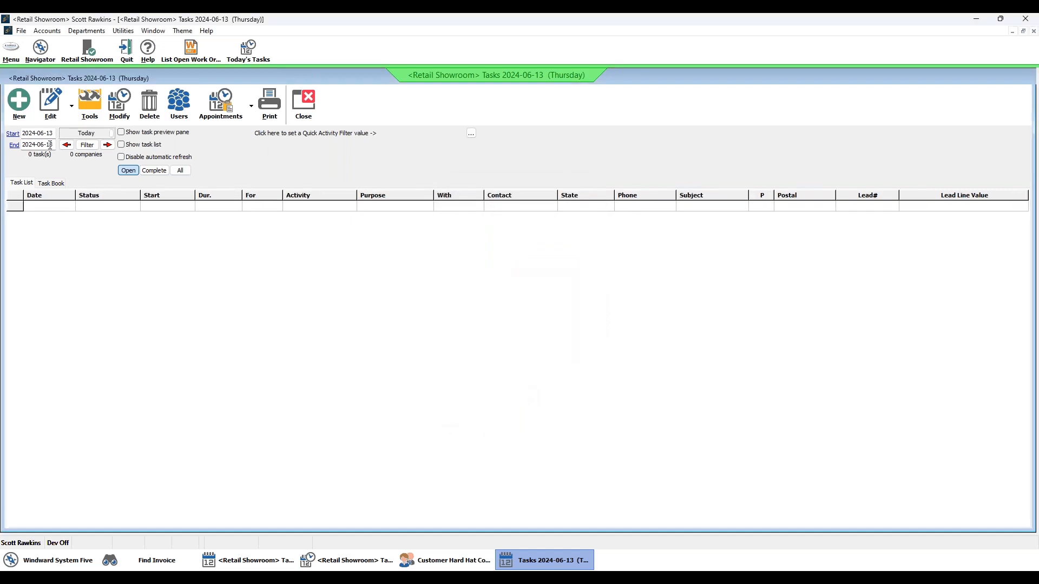
Set the task list's start date to 2024-06-01 and try 2024-06-31 as the end date.
double_click(55, 133)
type("01")
left_click(53, 145)
double_click(53, 145)
type("31")
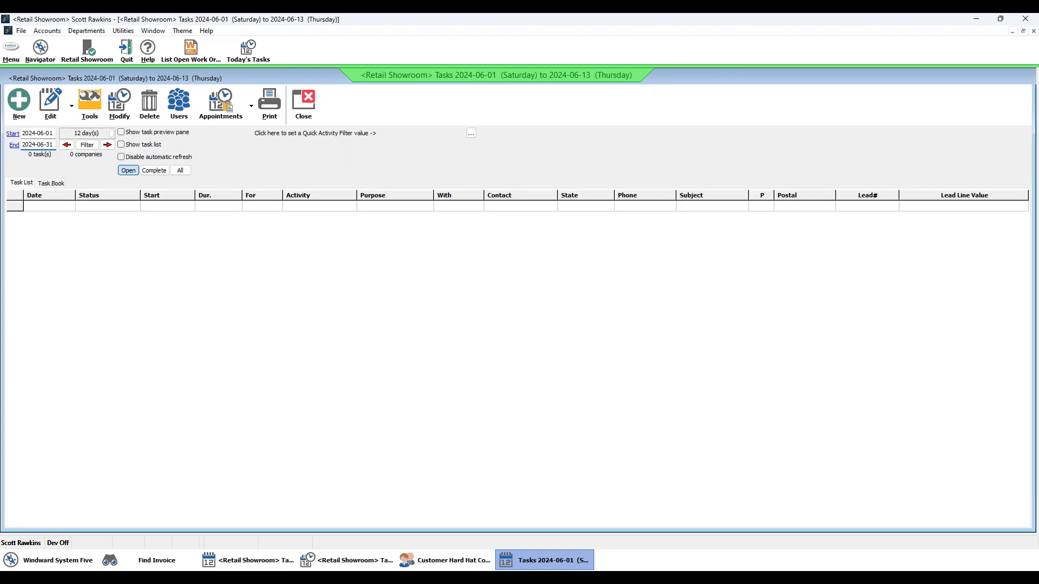
left_click(35, 134)
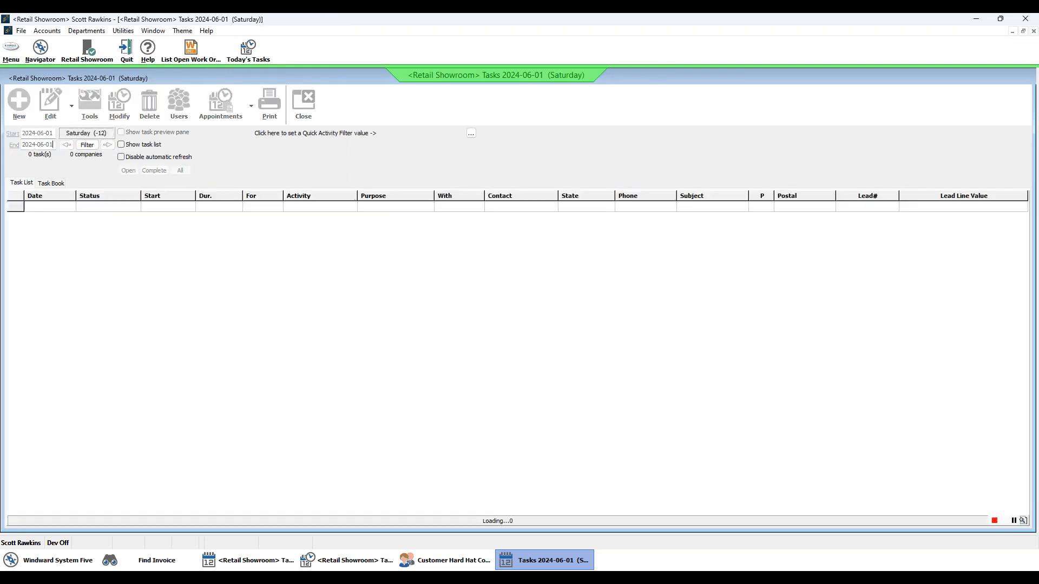
Show only completed tasks and confirm the user selection with only clerk 1 ticked.
left_click(166, 171)
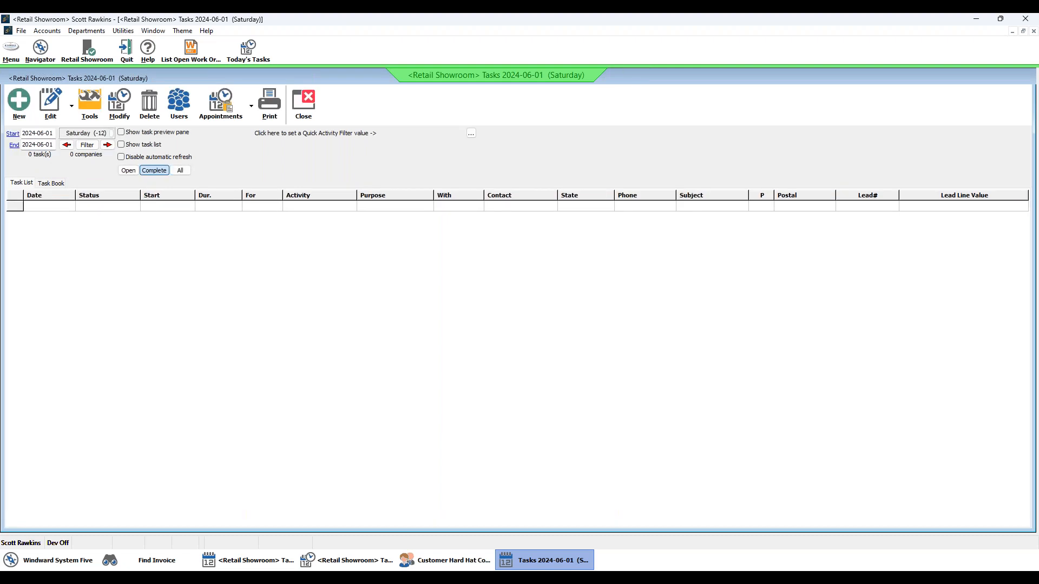
left_click(178, 103)
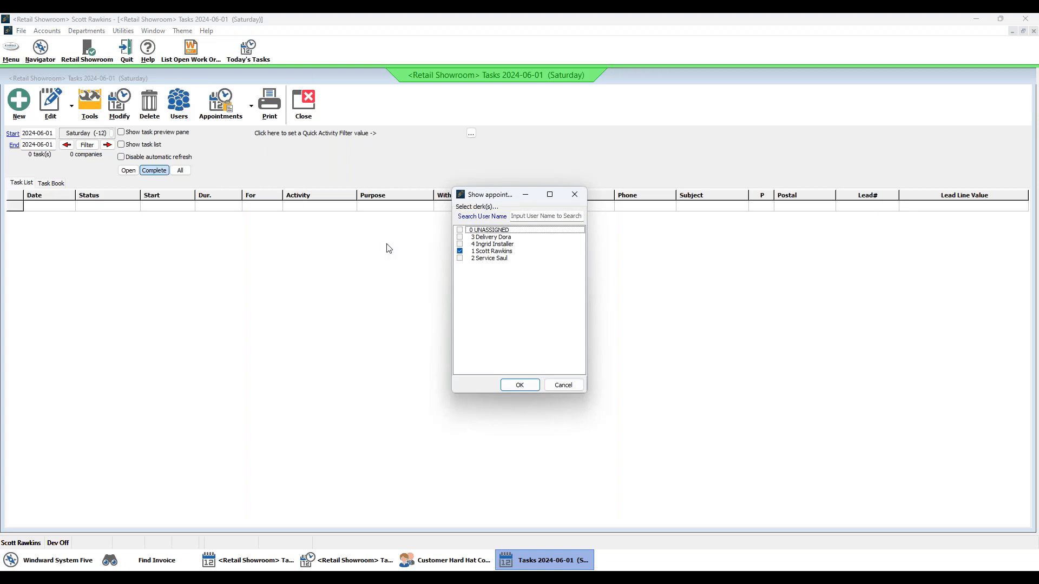
left_click(460, 251)
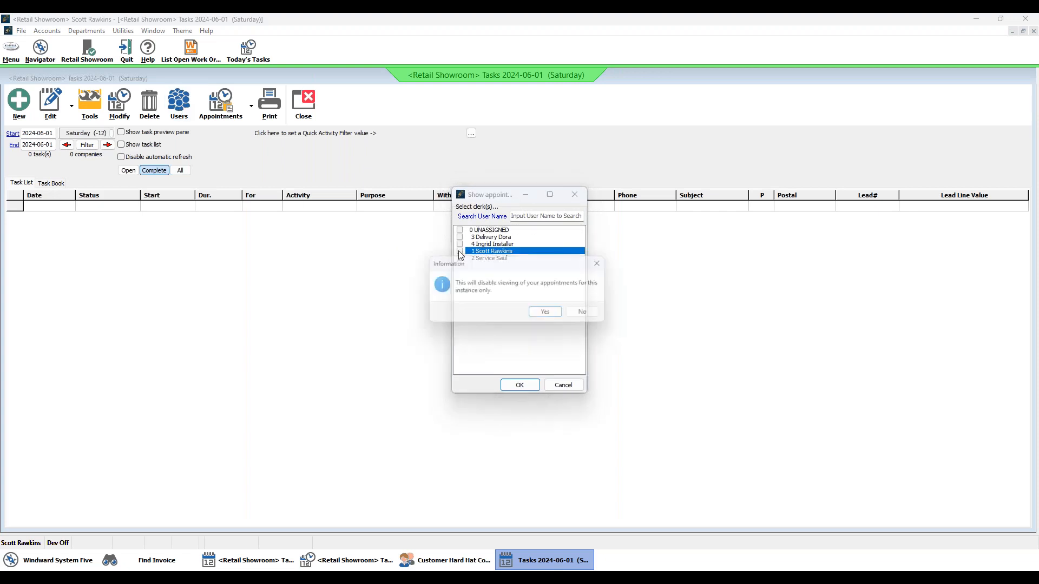
left_click(546, 312)
left_click(516, 385)
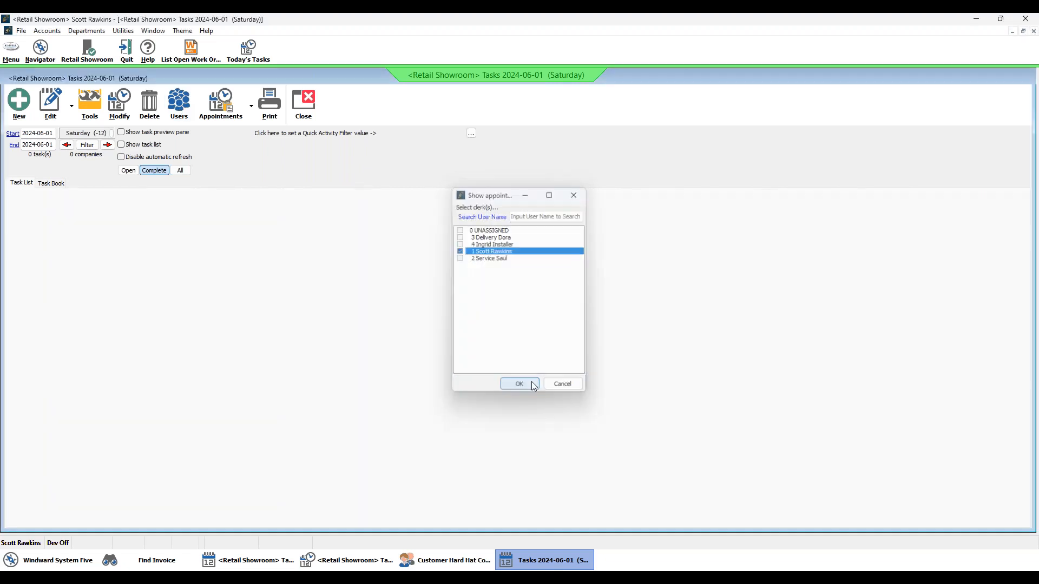
Set the task list's end date to 2024-06-30 using the date picker.
double_click(50, 145)
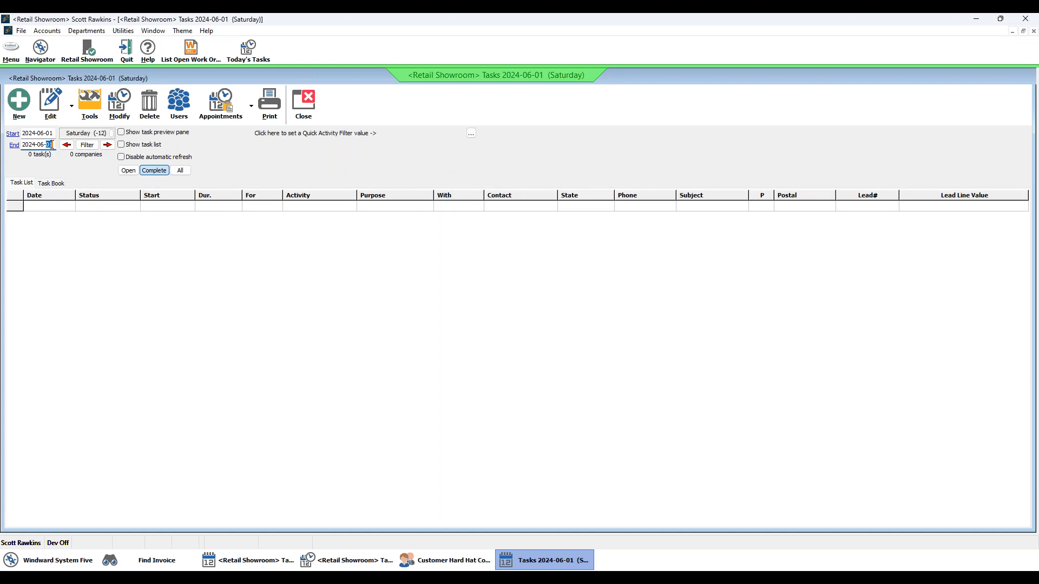
left_click(490, 304)
left_click(472, 311)
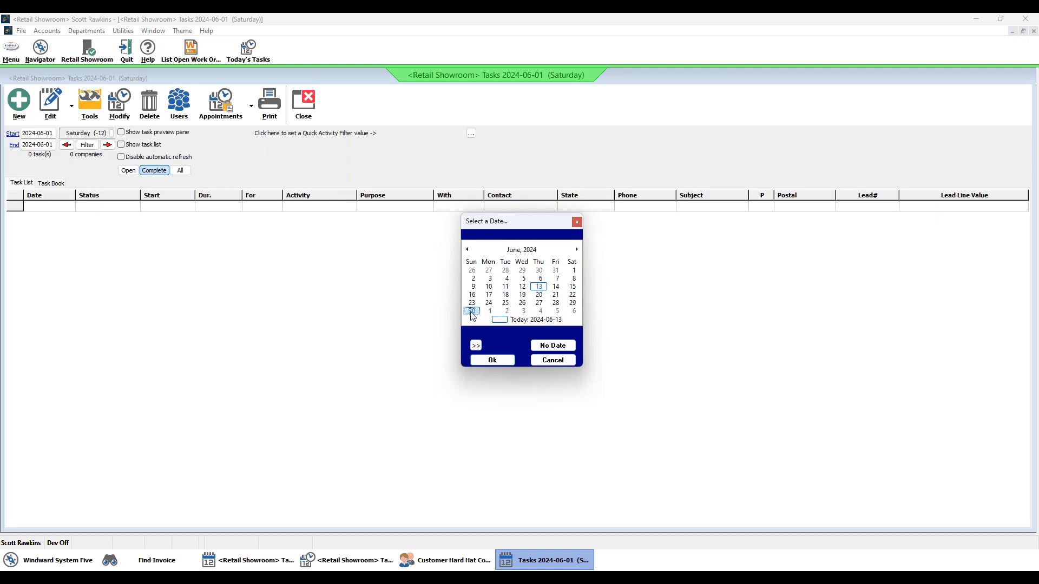
left_click(492, 359)
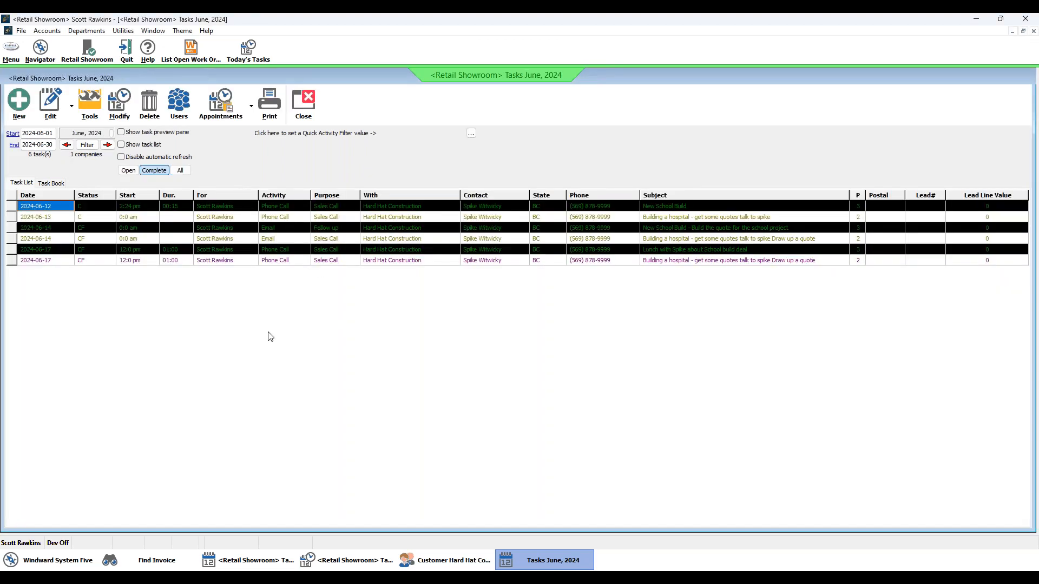
Show the open June tasks, switch to all of them, and sort the list by status in descending order.
left_click(129, 170)
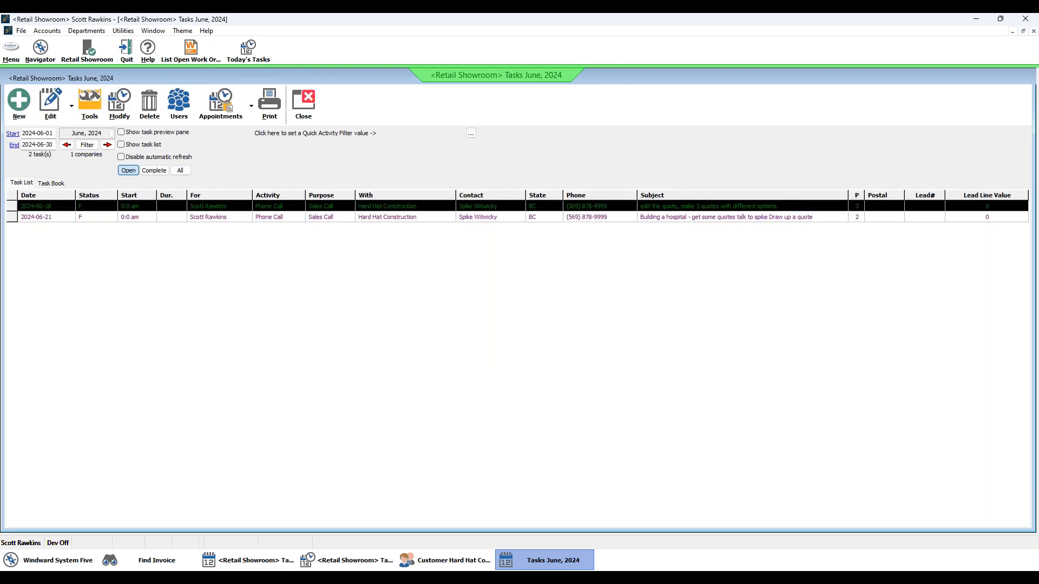
left_click(180, 170)
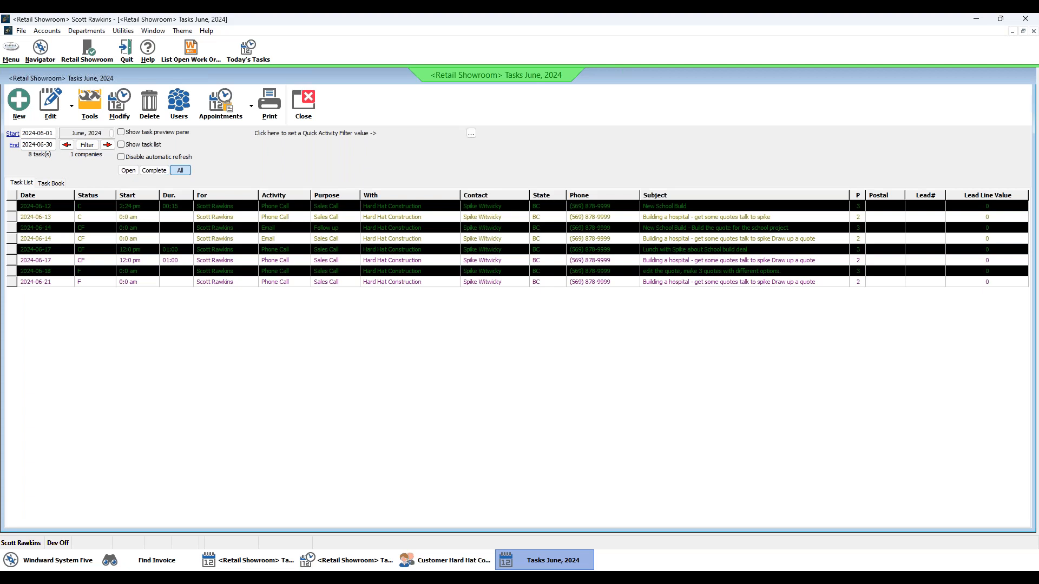
left_click(95, 196)
left_click(95, 196)
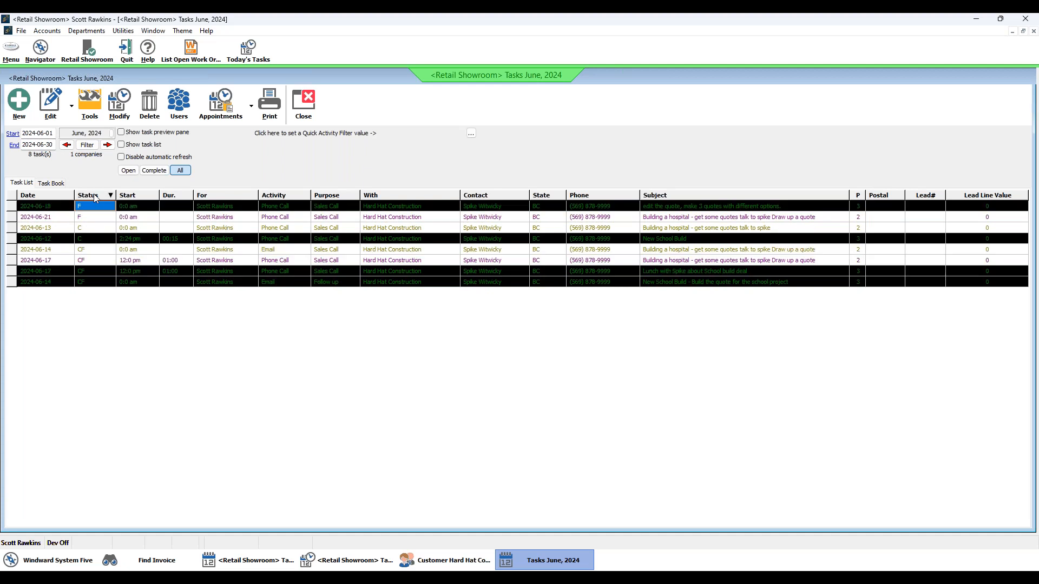
Sort the task list by start time, dismiss the error, and sort by assigned user in descending order.
left_click(138, 194)
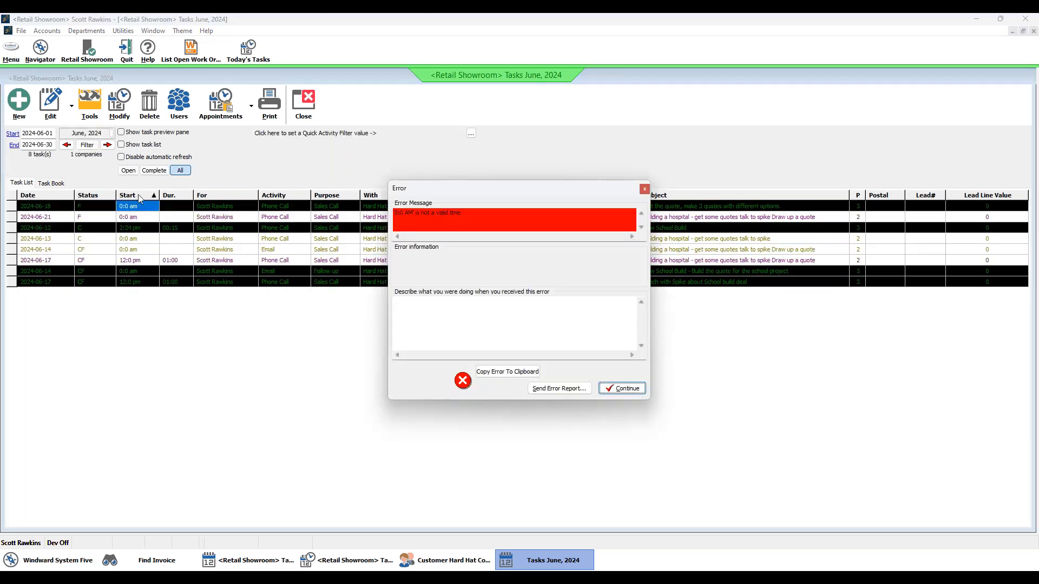
left_click(622, 387)
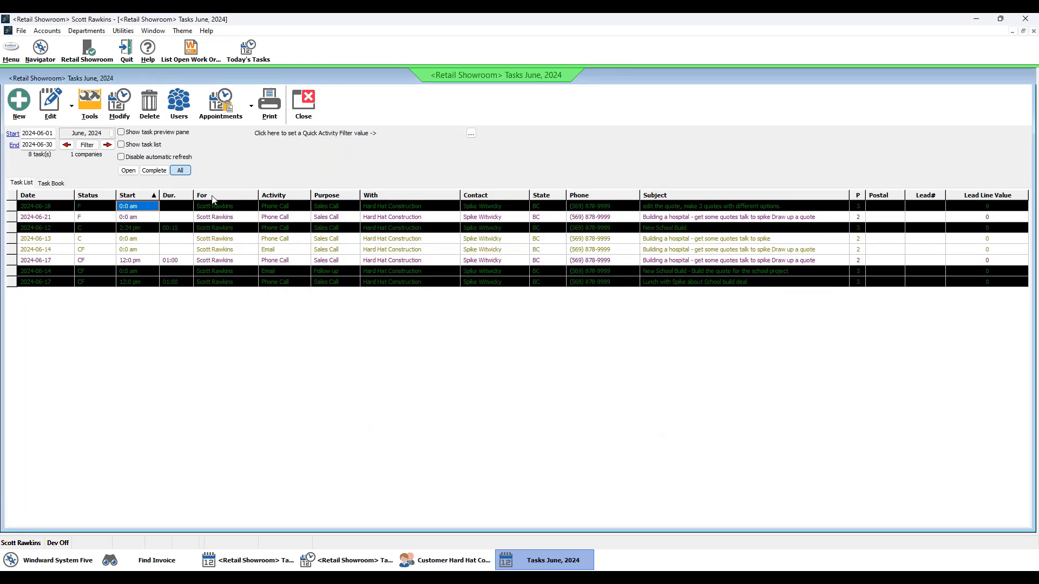
left_click(212, 195)
left_click(212, 195)
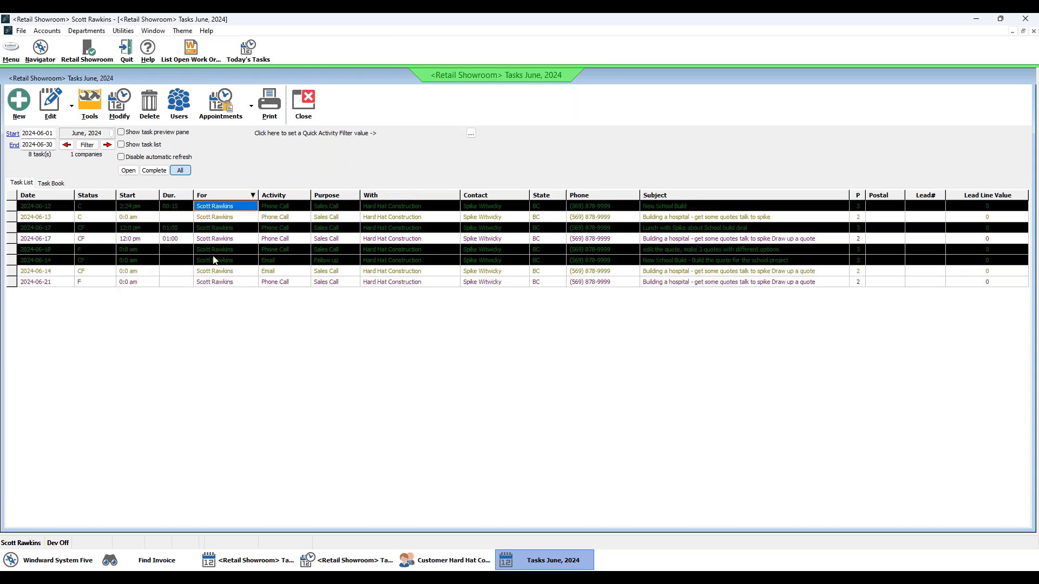
Sort the June tasks by activity, review the hidden columns available in the grid customization, and cancel without changes.
left_click(285, 196)
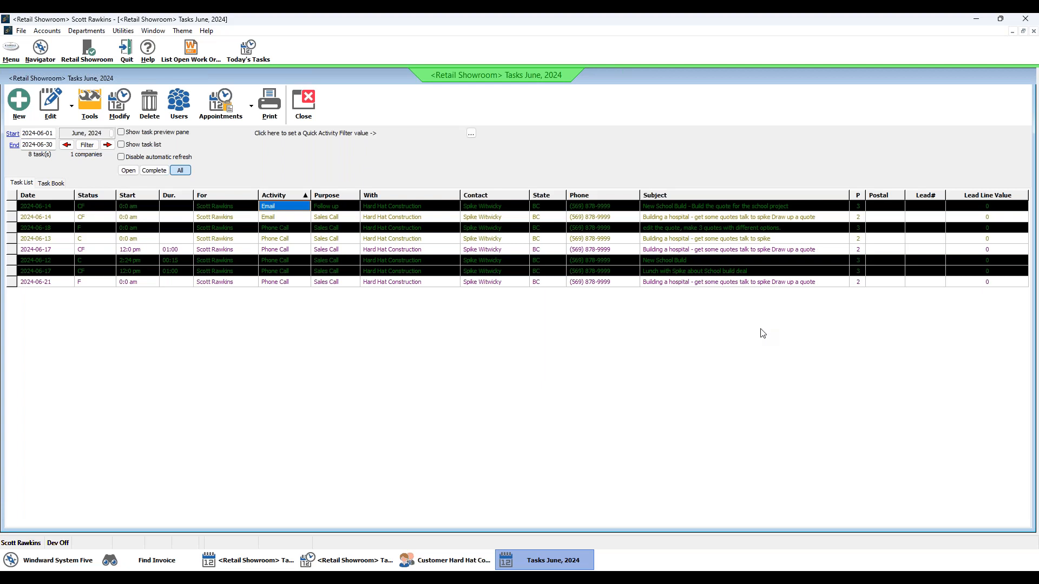
right_click(552, 244)
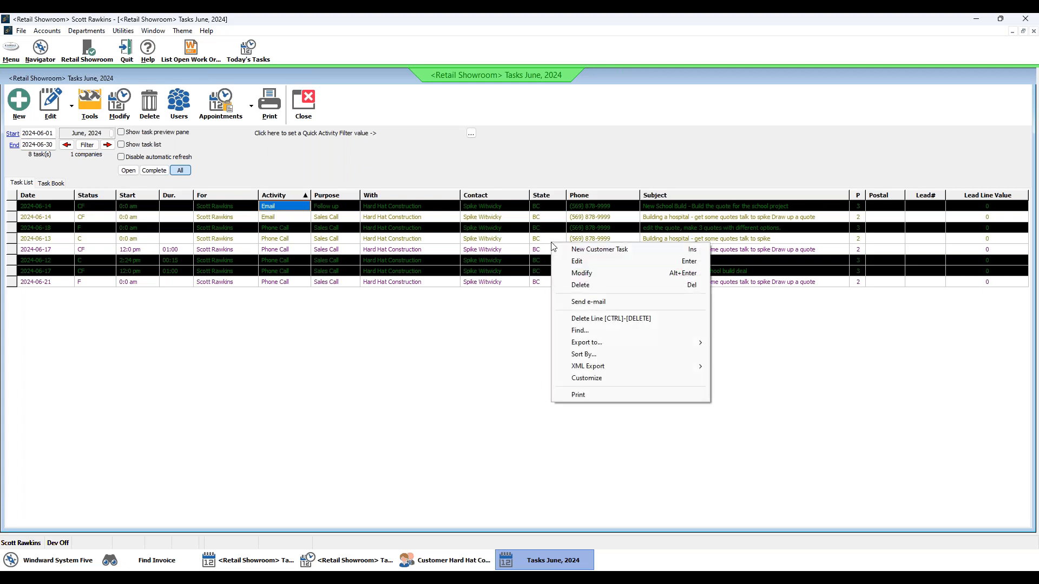
left_click(594, 378)
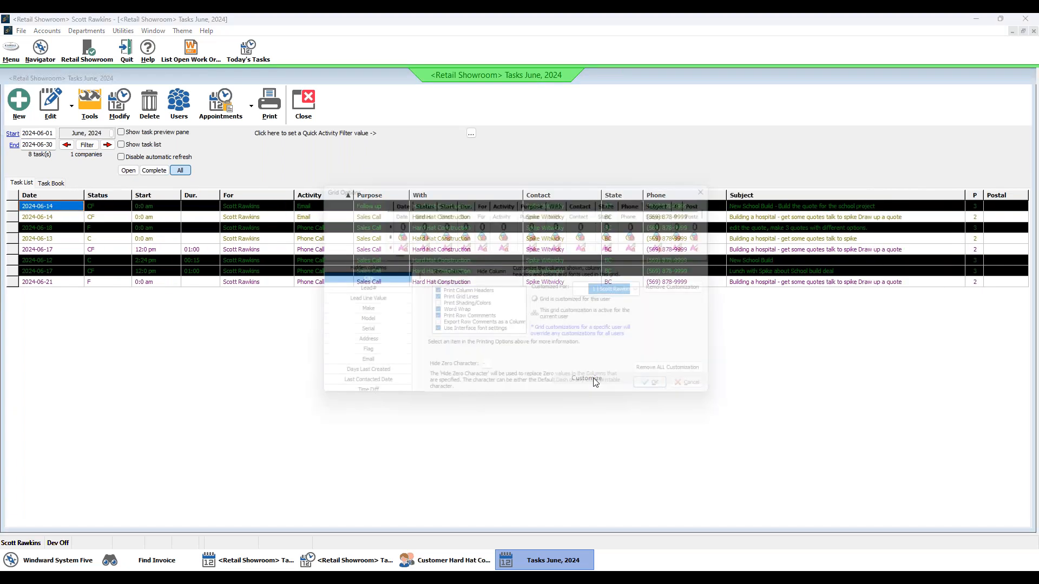
left_click(412, 275)
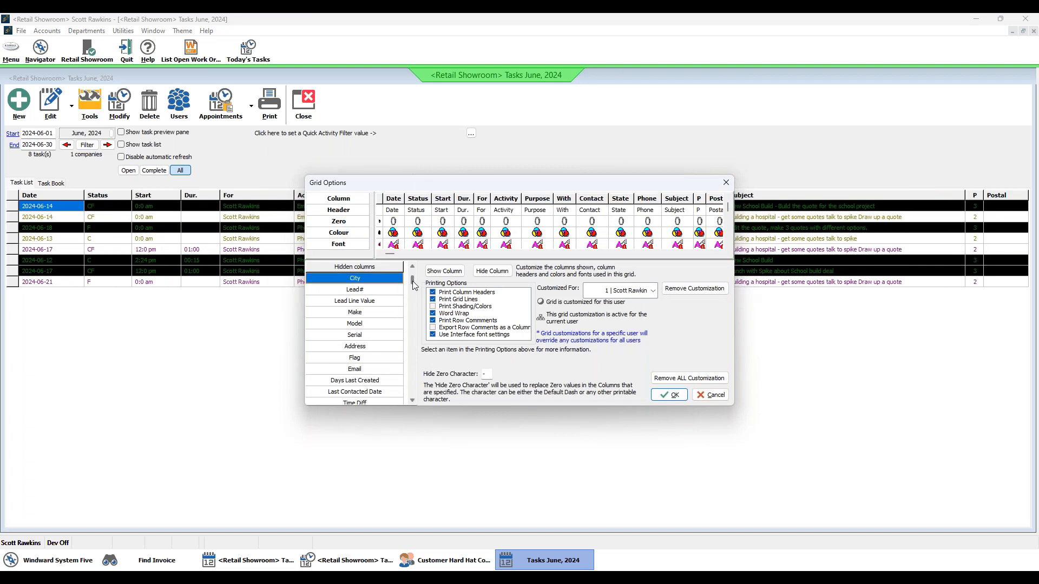
left_click(410, 399)
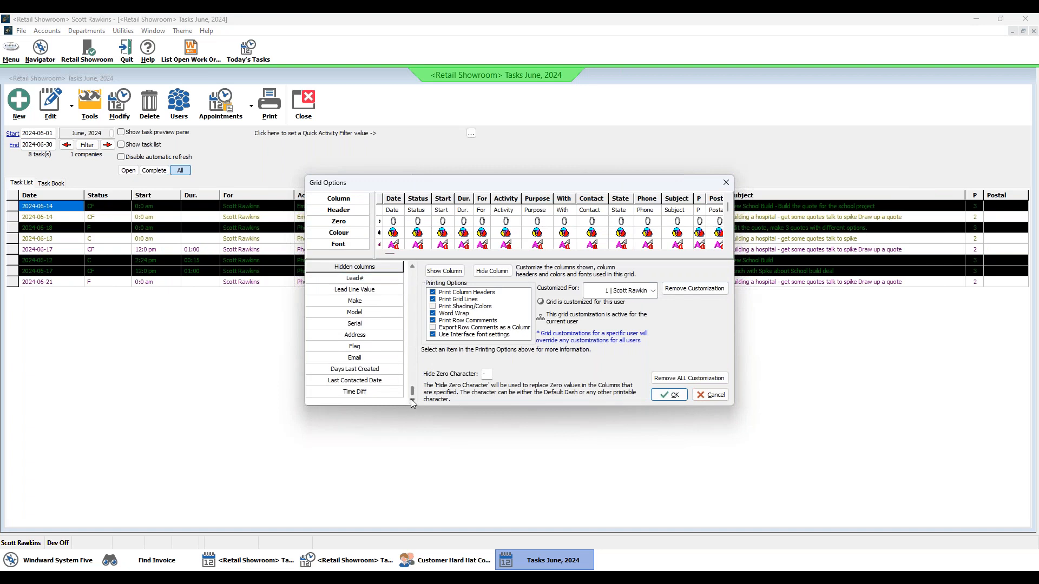
left_click(412, 271)
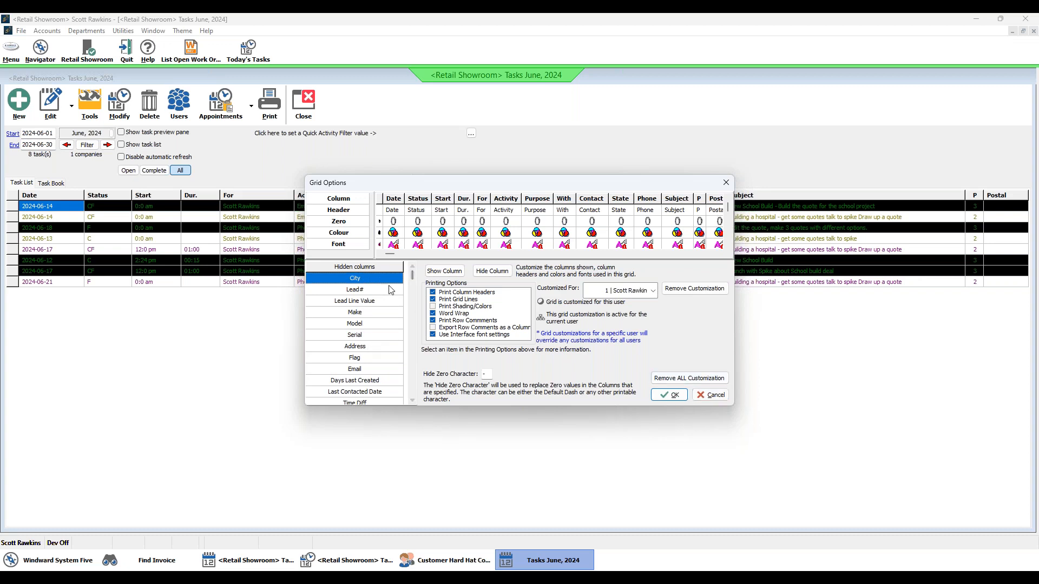
left_click(712, 399)
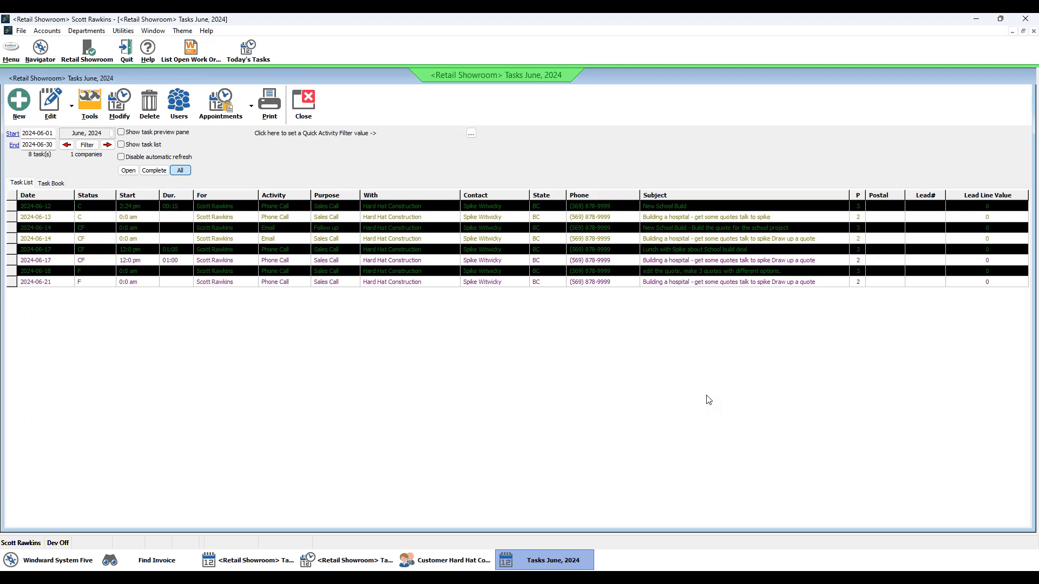
Open the 2024-06-17 lunch task about the school build deal and bring up Hard Hat Construction's task history.
left_click(73, 250)
double_click(72, 250)
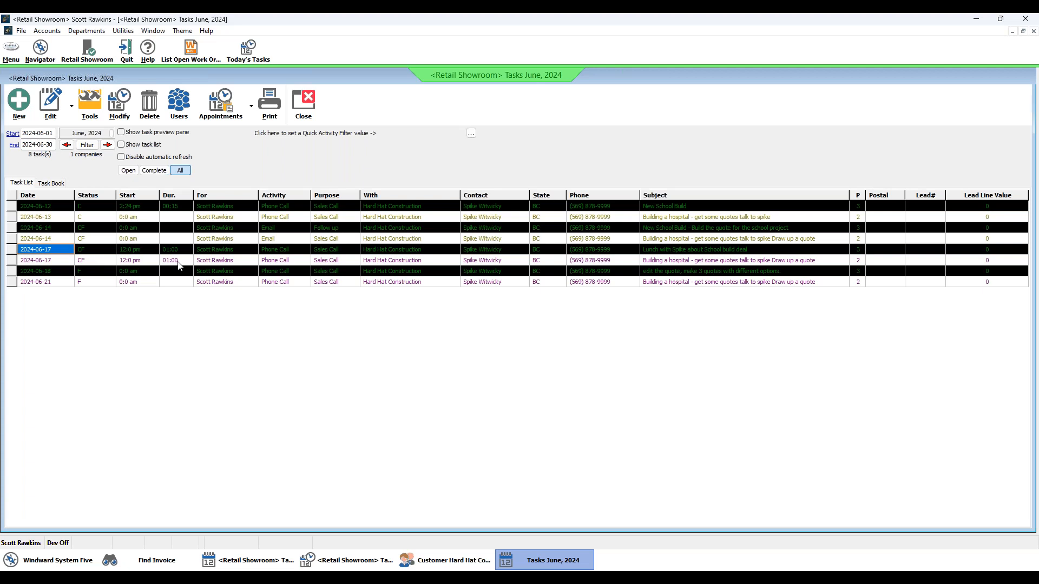
left_click(152, 162)
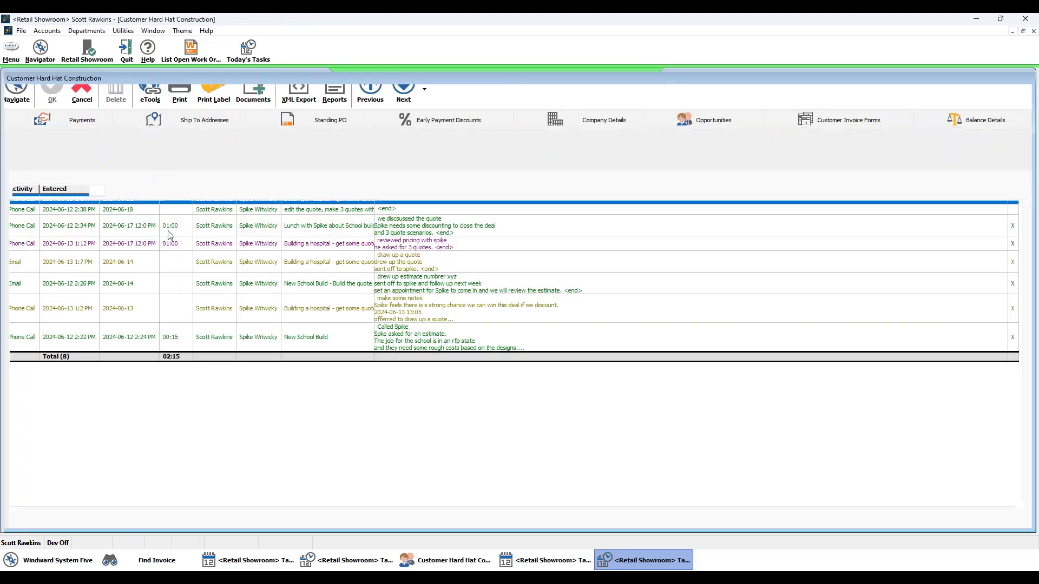
left_click(415, 354)
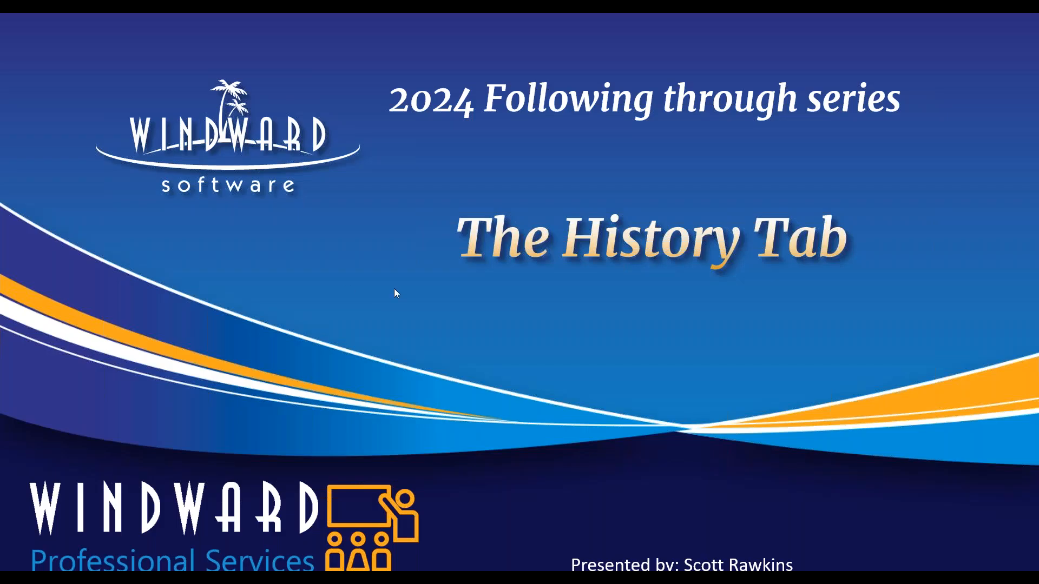
left_click(395, 288)
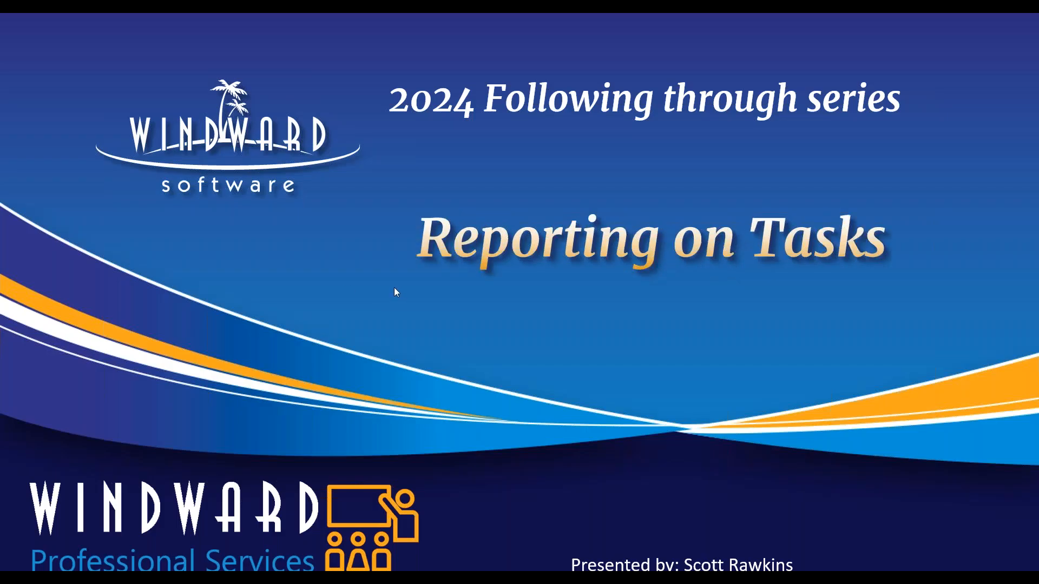